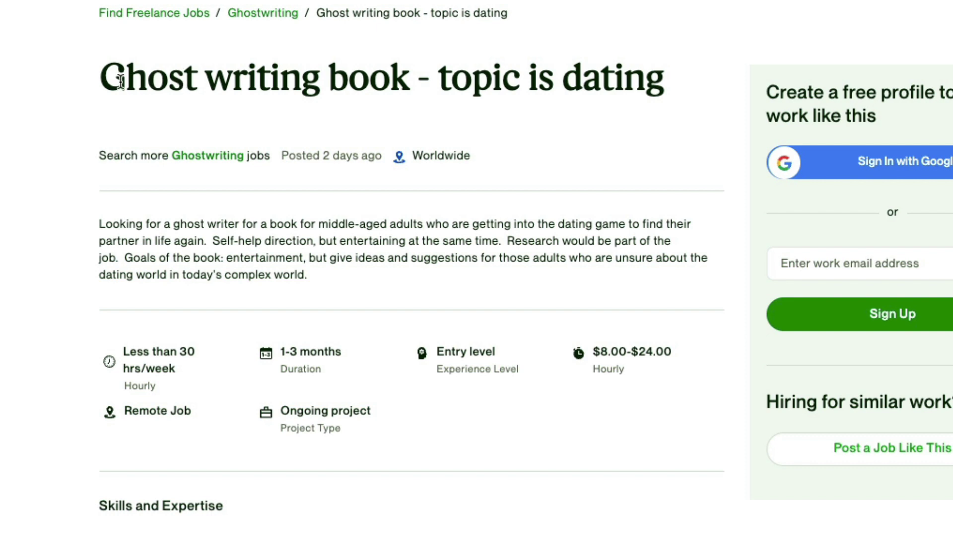
Read the title and description of the Upwork job post "Ghost writing book - topic is dating", including the book's goals
{"action": "left_click_drag", "start_coordinate": [104, 82], "coordinate": [437, 87]}
{"action": "left_click", "coordinate": [437, 87]}
{"action": "left_click_drag", "start_coordinate": [119, 81], "coordinate": [669, 85]}
{"action": "left_click", "coordinate": [132, 89]}
{"action": "left_click_drag", "start_coordinate": [106, 84], "coordinate": [666, 84]}
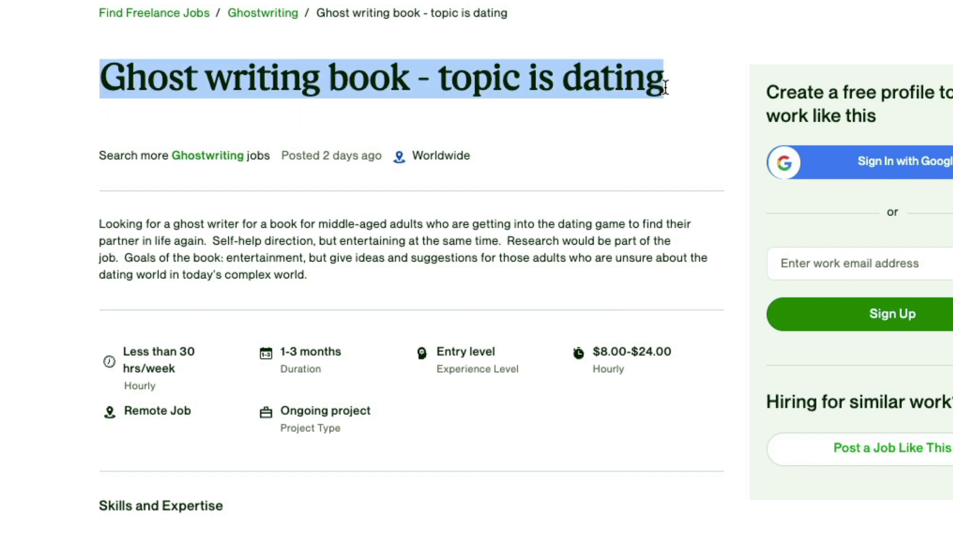
{"action": "left_click", "coordinate": [669, 85]}
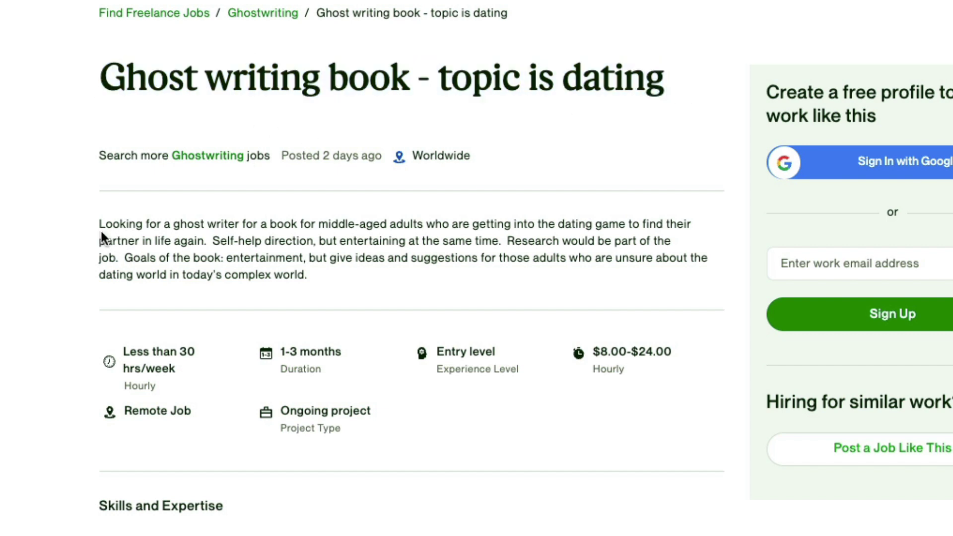
{"action": "left_click_drag", "start_coordinate": [98, 228], "coordinate": [326, 278]}
{"action": "key", "text": "super+c"}
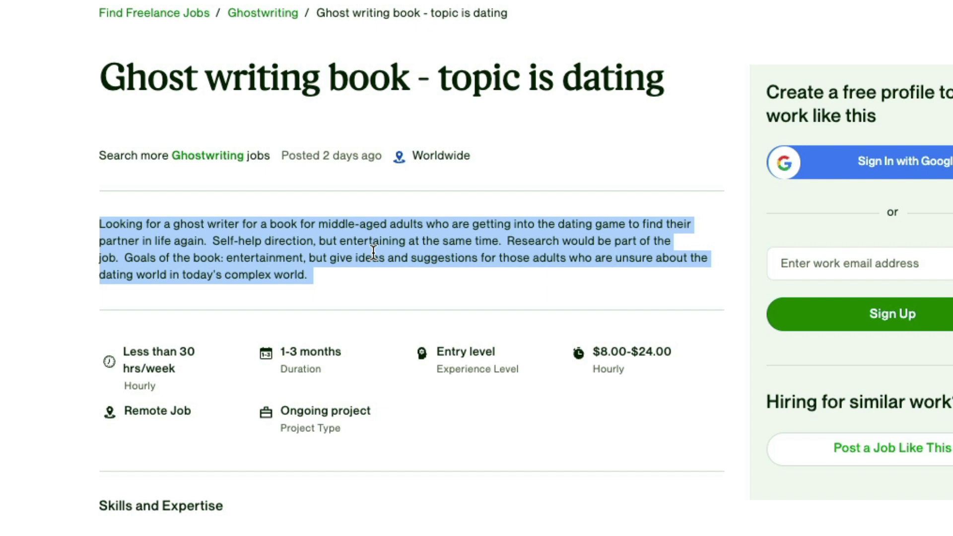
{"action": "left_click", "coordinate": [220, 269]}
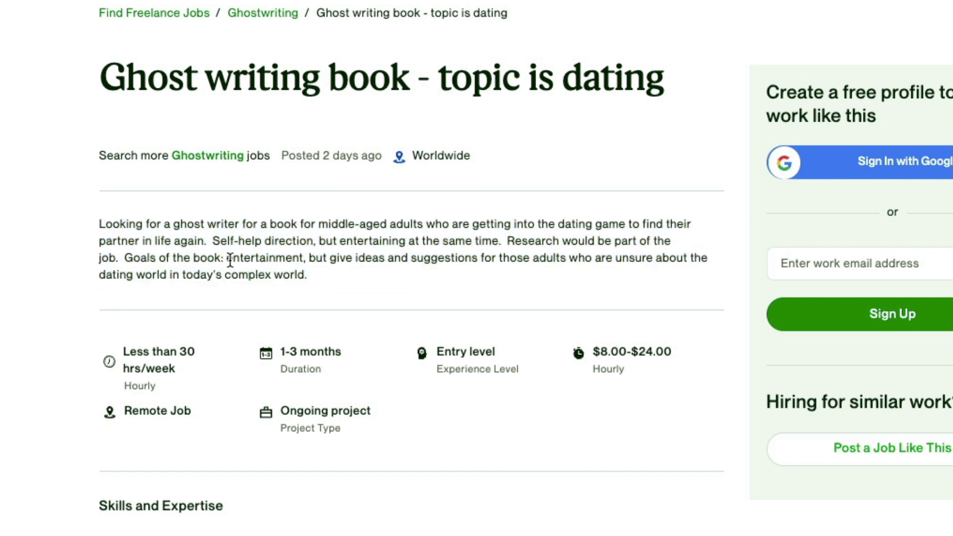
{"action": "left_click_drag", "start_coordinate": [230, 260], "coordinate": [356, 277]}
{"action": "left_click", "coordinate": [396, 274]}
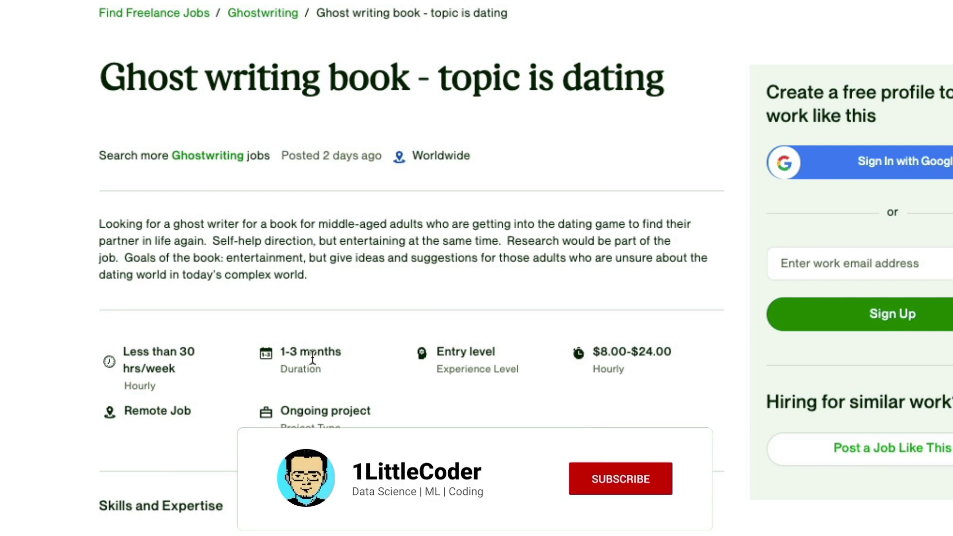
Examine the job post's duration, hourly rate, required skills, proposal activity and client details
{"action": "left_click_drag", "start_coordinate": [281, 353], "coordinate": [349, 356]}
{"action": "left_click", "coordinate": [349, 356]}
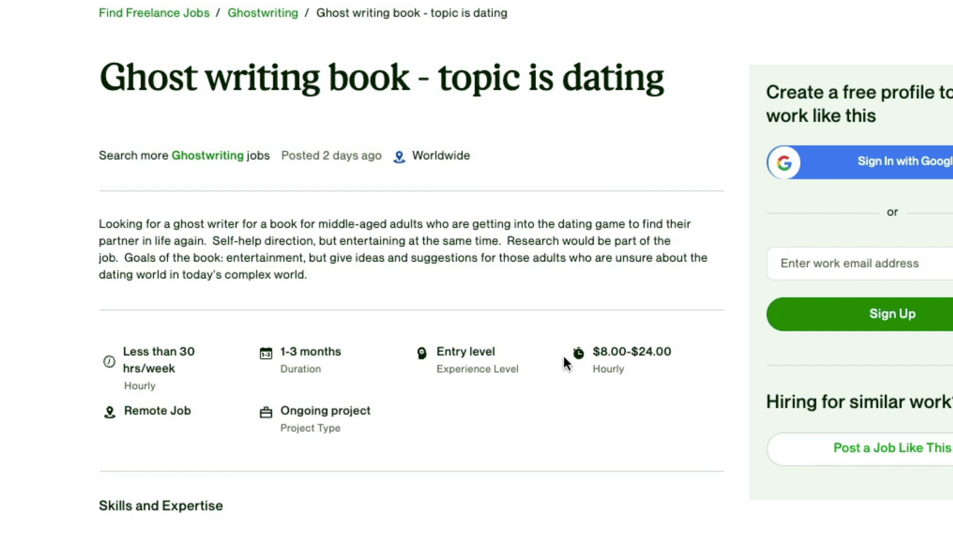
{"action": "left_click_drag", "start_coordinate": [631, 351], "coordinate": [704, 352]}
{"action": "left_click", "coordinate": [705, 352]}
{"action": "scroll", "coordinate": [332, 497], "scroll_direction": "down", "scroll_amount": 10}
{"action": "scroll", "coordinate": [332, 497], "scroll_direction": "down", "scroll_amount": 2}
{"action": "scroll", "coordinate": [315, 491], "scroll_direction": "up", "scroll_amount": 5}
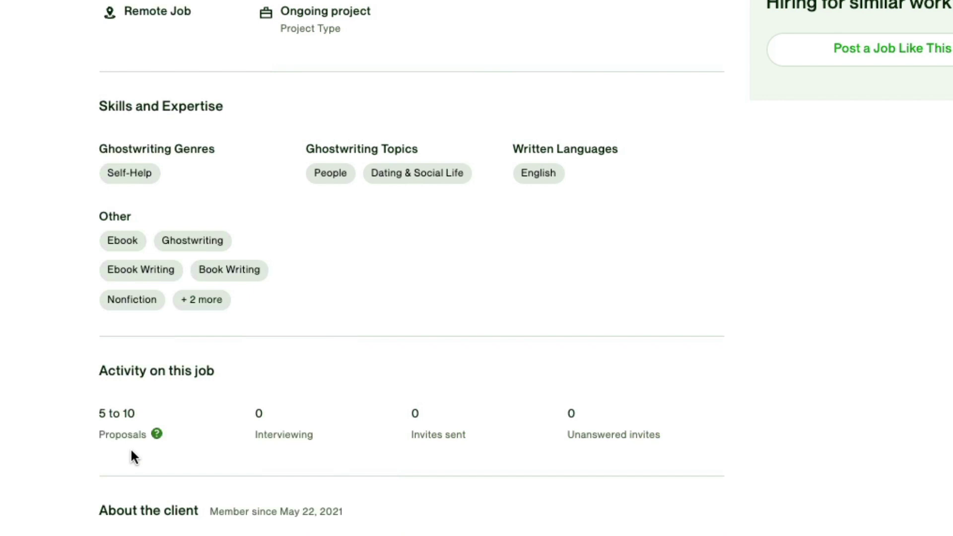
{"action": "scroll", "coordinate": [368, 422], "scroll_direction": "up", "scroll_amount": 8}
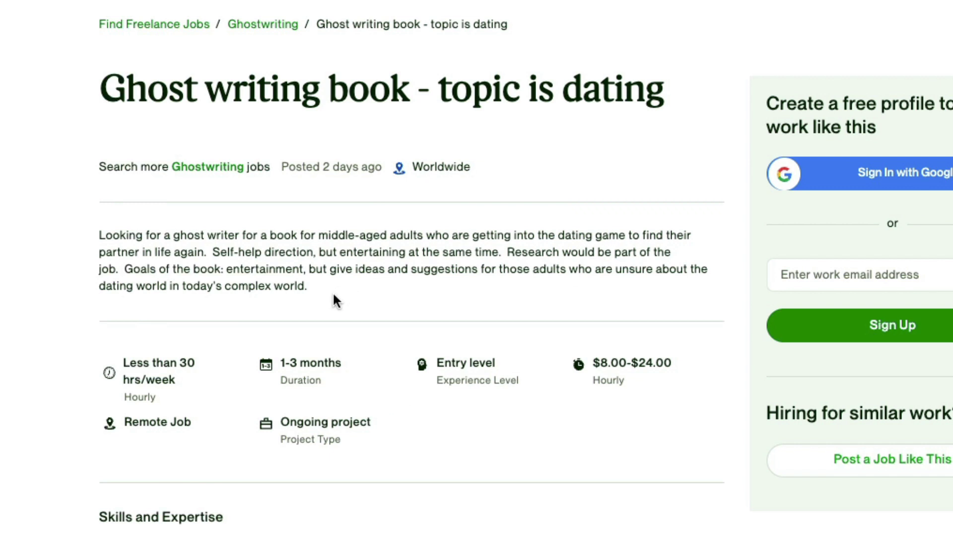
Copy the job description into a ChatGPT prompt, replace "Looking for a ghost writer for" with "Help me Ghostwrite", and send it
{"action": "left_click_drag", "start_coordinate": [328, 291], "coordinate": [115, 242]}
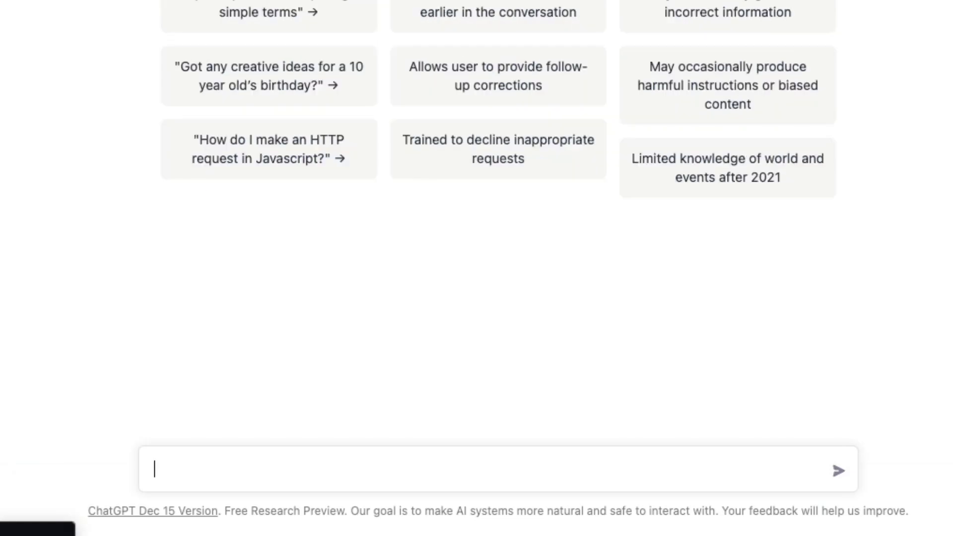
{"action": "key", "text": "super+v"}
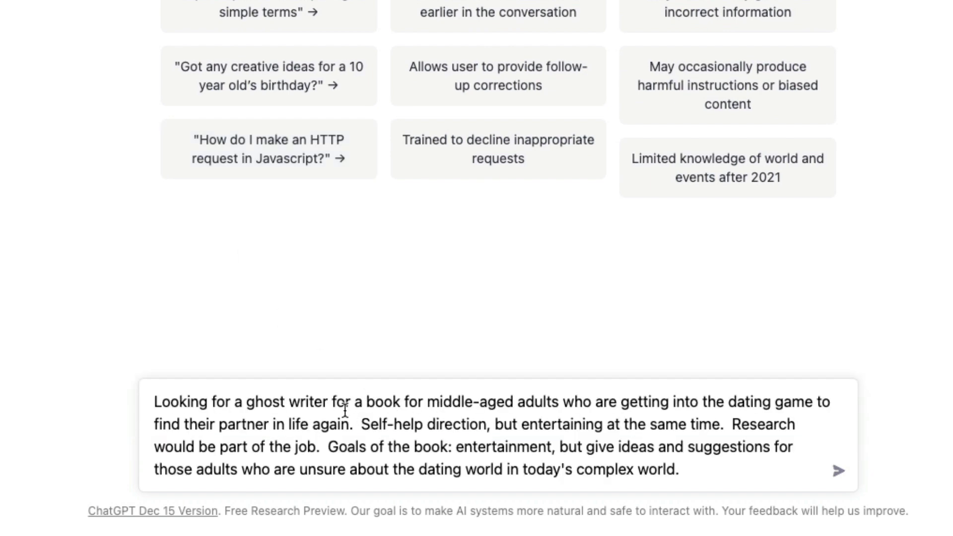
{"action": "left_click_drag", "start_coordinate": [351, 403], "coordinate": [153, 401]}
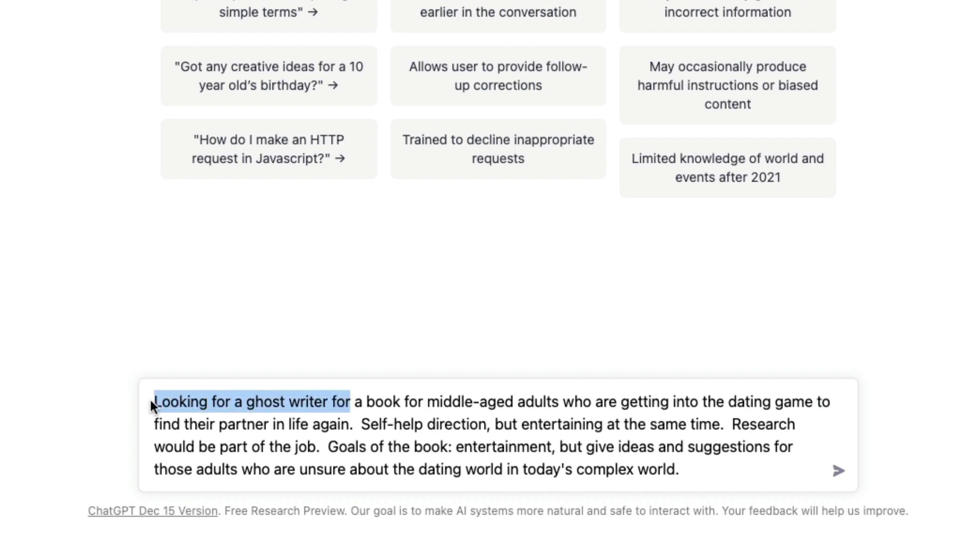
{"action": "type", "text": "Help me G"}
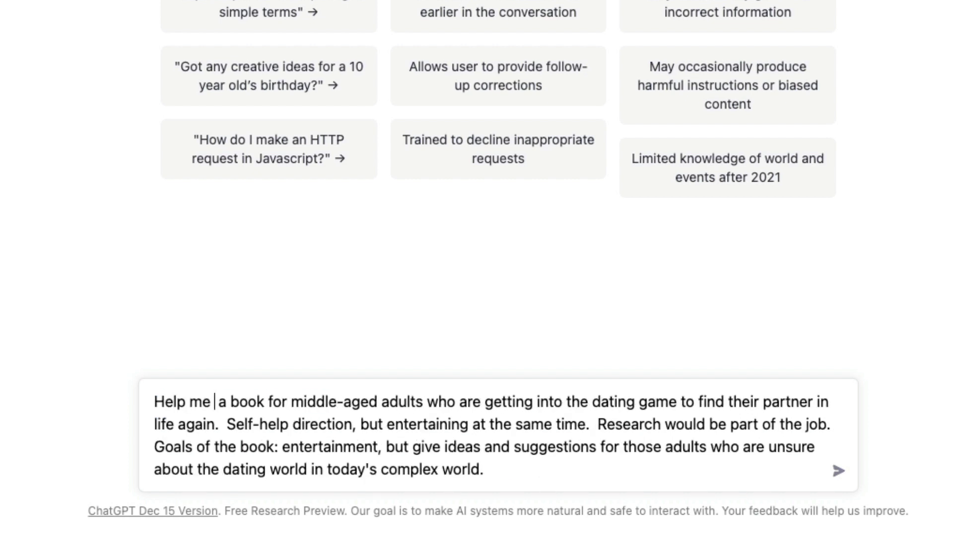
{"action": "type", "text": "hostwrite"}
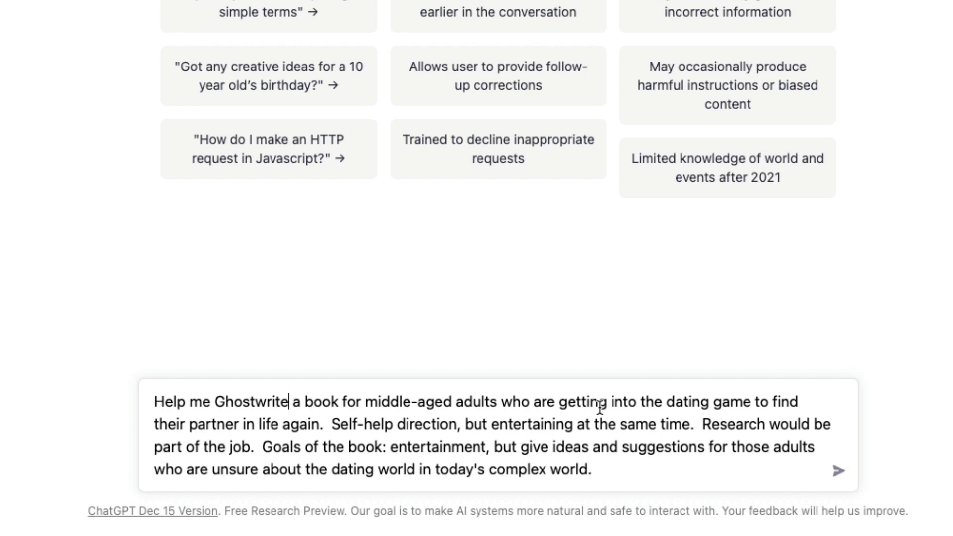
{"action": "left_click", "coordinate": [844, 476]}
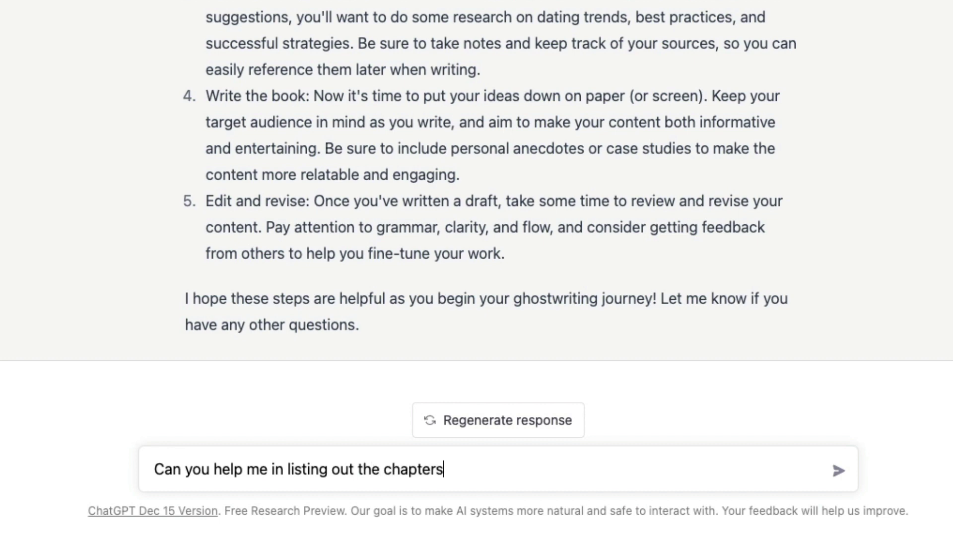
Ask ChatGPT "Can you help me in listing out the chapters?"
{"action": "type", "text": "?"}
{"action": "key", "text": "Return"}
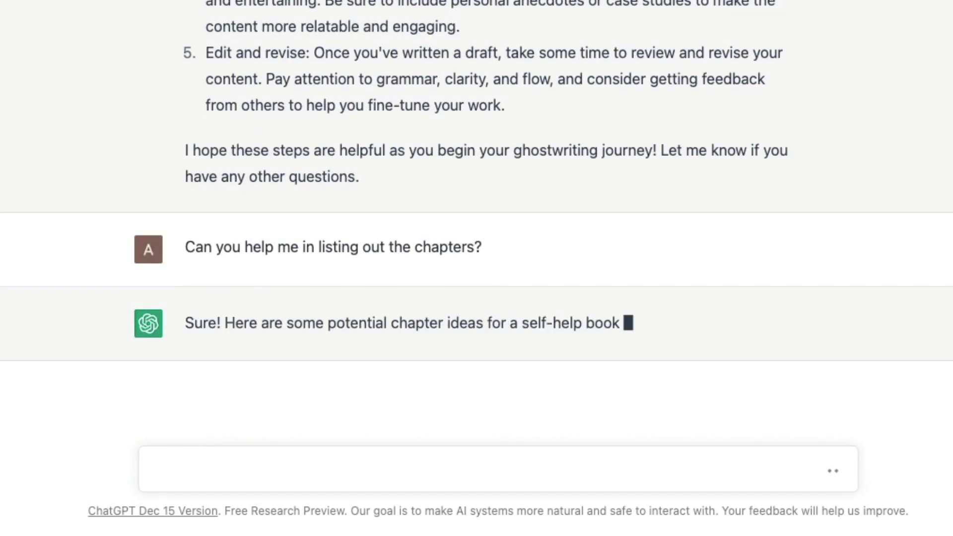
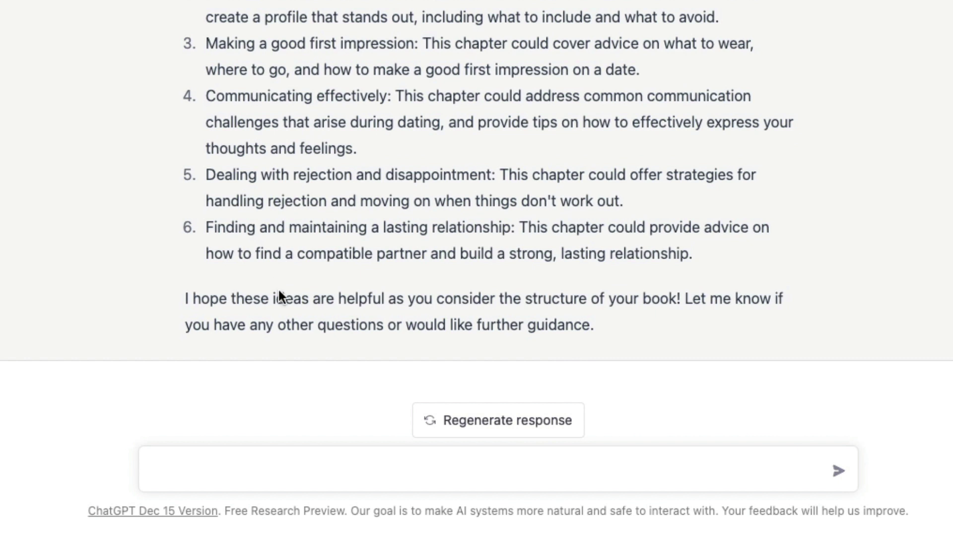
Ask ChatGPT "Can you write 1000 words about the first chapter?"
{"action": "left_click", "coordinate": [260, 466]}
{"action": "type", "text": "Can yo"}
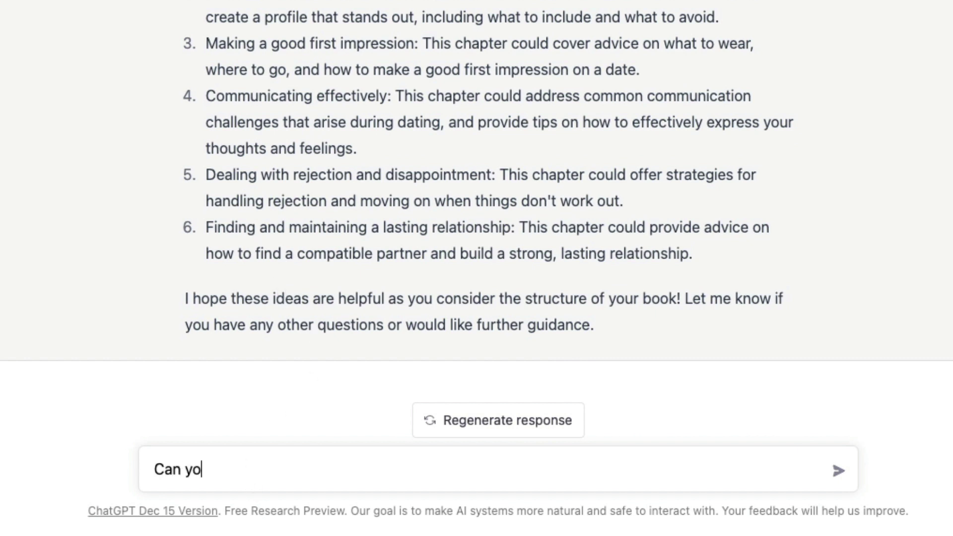
{"action": "type", "text": "u write 1000 "}
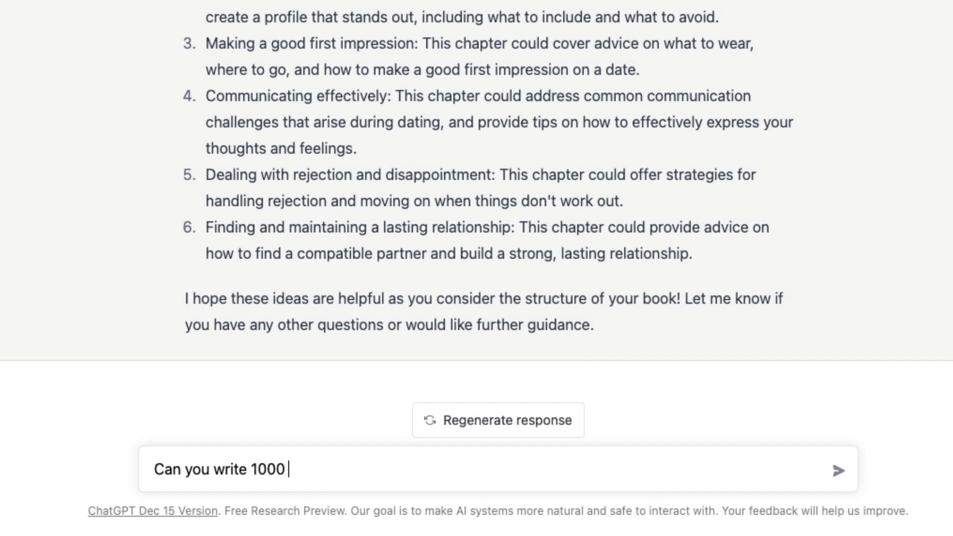
{"action": "type", "text": "words about the first cha"}
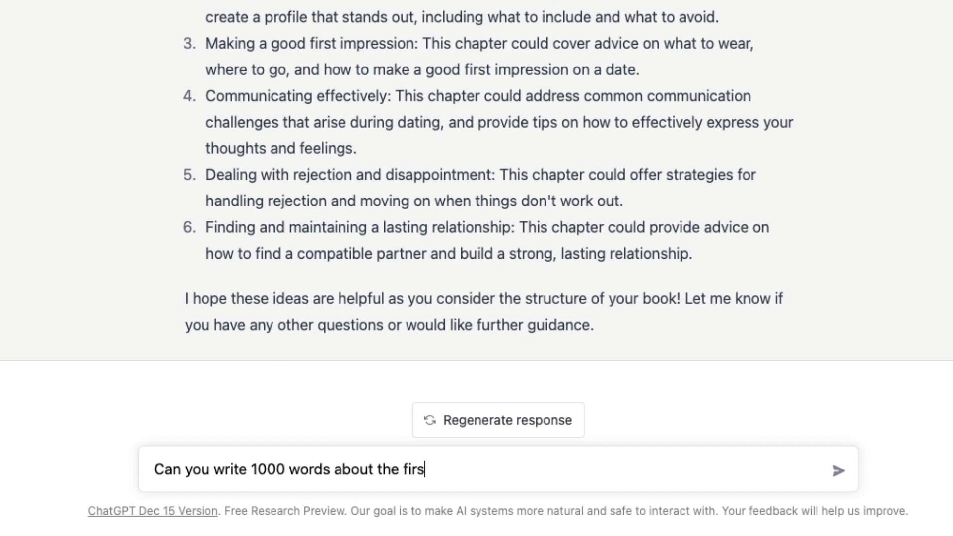
{"action": "type", "text": "p"}
{"action": "key", "text": "BackSpace"}
{"action": "type", "text": "apter?"}
{"action": "key", "text": "Return"}
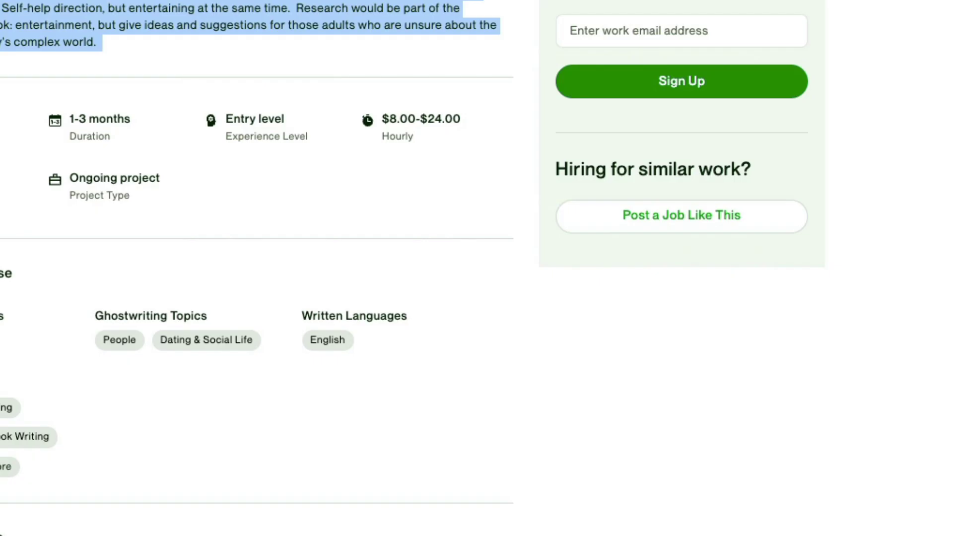
Read through the Chapter 1 draft in ChatGPT, from its opening to its closing summary
{"action": "left_click", "coordinate": [84, 25]}
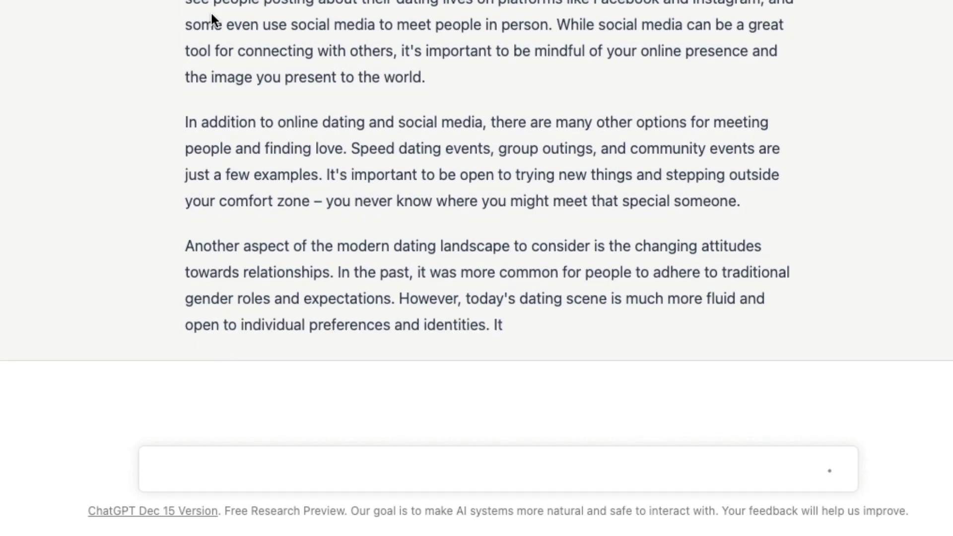
{"action": "scroll", "coordinate": [285, 32], "scroll_direction": "up", "scroll_amount": 10}
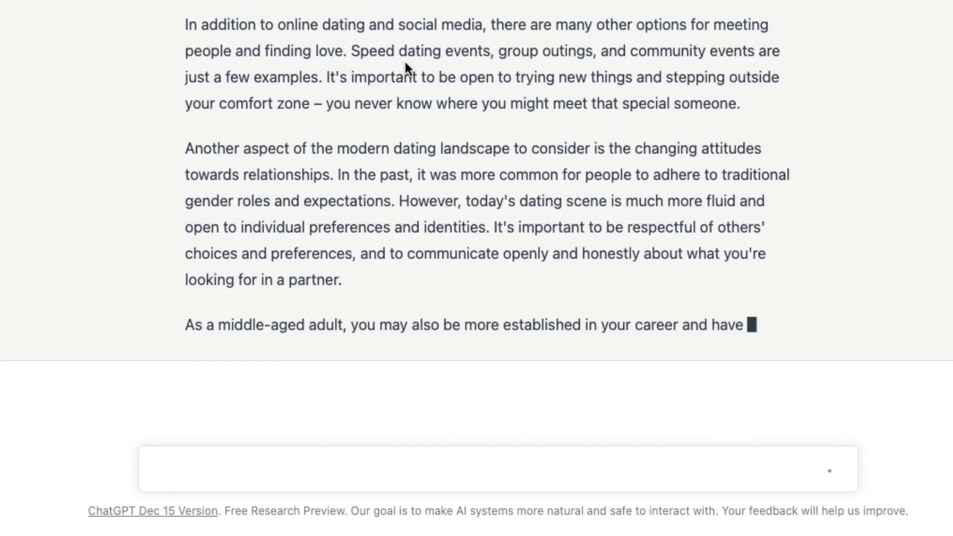
{"action": "scroll", "coordinate": [283, 39], "scroll_direction": "up", "scroll_amount": 15}
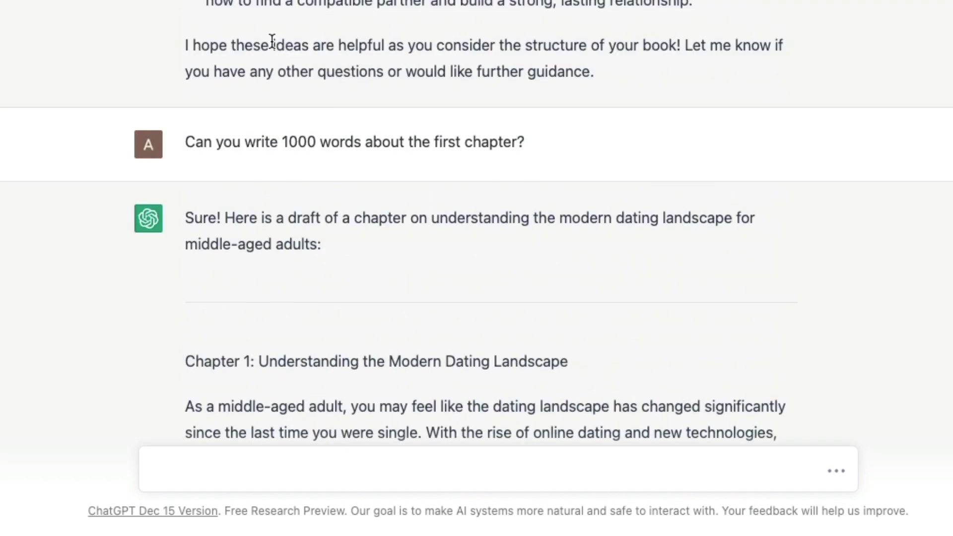
{"action": "scroll", "coordinate": [271, 39], "scroll_direction": "down", "scroll_amount": 10}
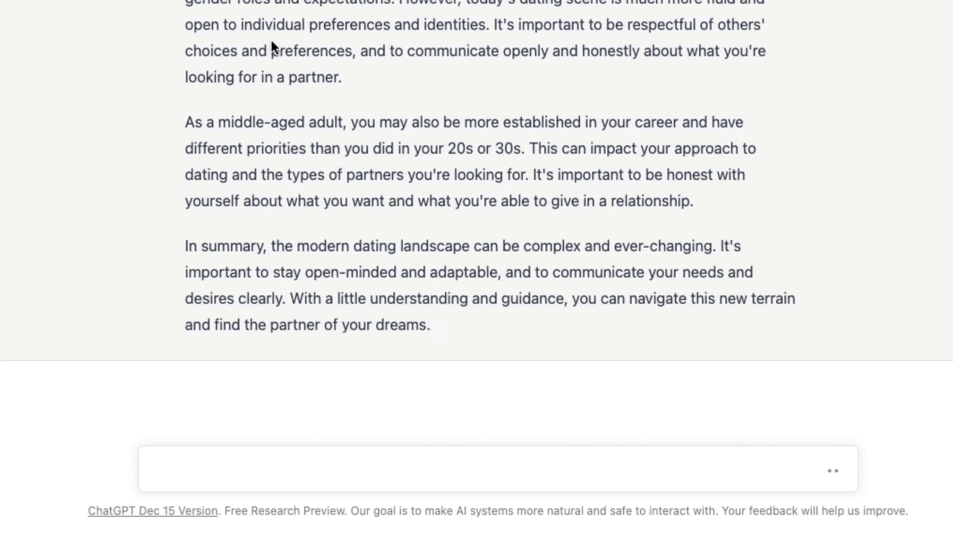
{"action": "scroll", "coordinate": [271, 43], "scroll_direction": "up", "scroll_amount": 10}
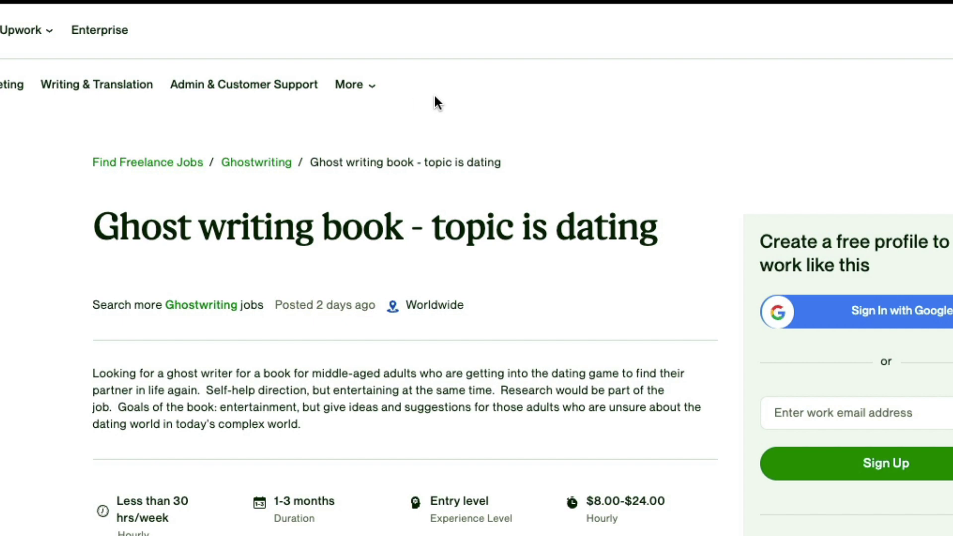
Switch to Upwork, open the Writing & Translation category, and look through its projects, including Articles & Blogs
{"action": "mouse_move", "coordinate": [363, 91]}
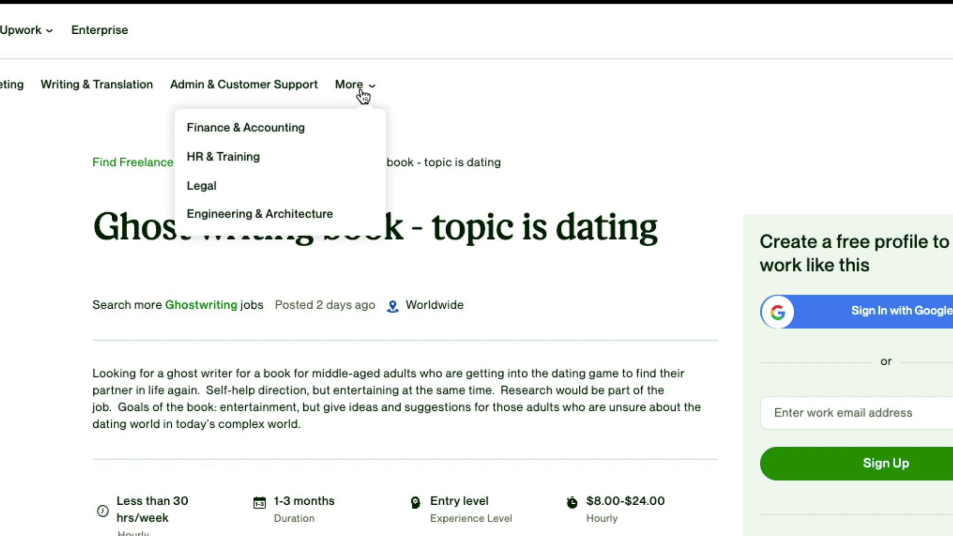
{"action": "left_click", "coordinate": [66, 91]}
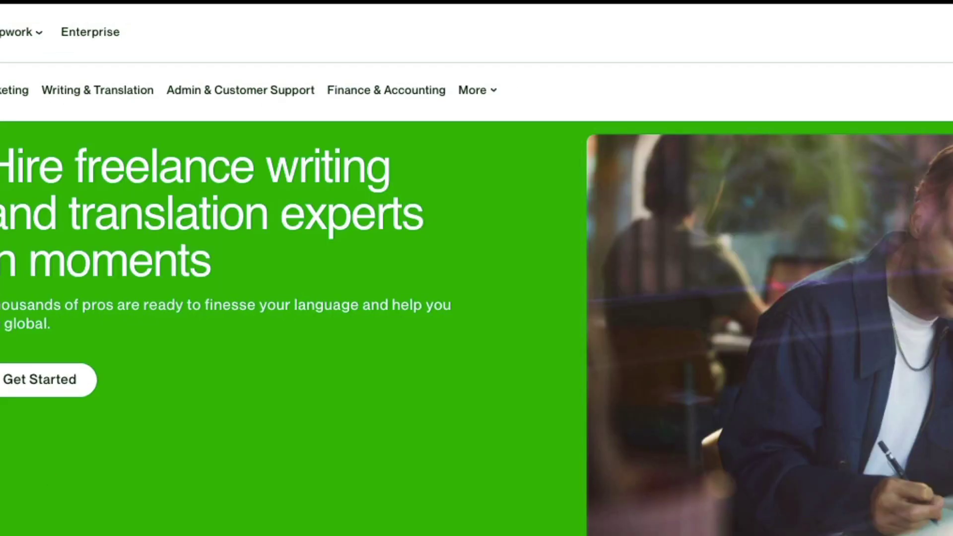
{"action": "scroll", "coordinate": [376, 502], "scroll_direction": "down", "scroll_amount": 15}
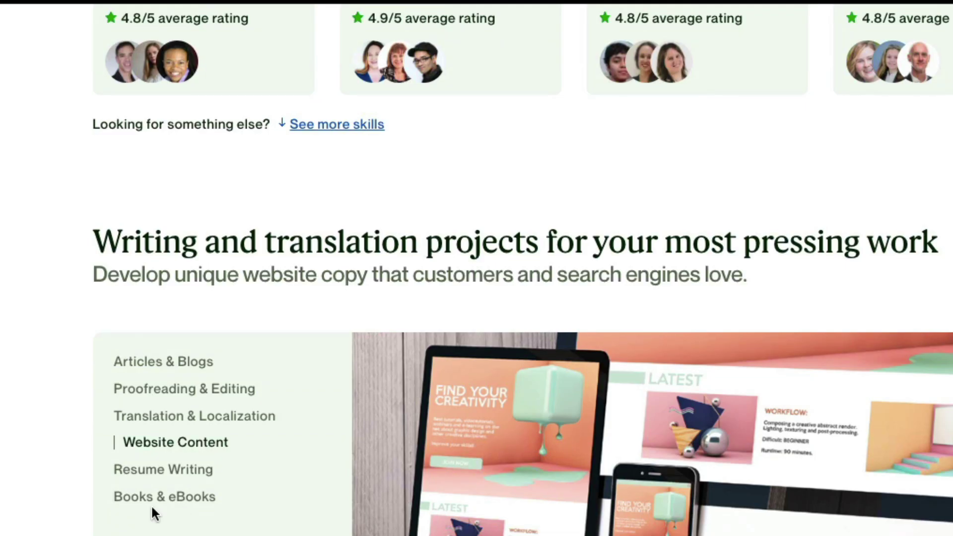
{"action": "scroll", "coordinate": [296, 459], "scroll_direction": "down", "scroll_amount": 9}
{"action": "scroll", "coordinate": [296, 459], "scroll_direction": "up", "scroll_amount": 10}
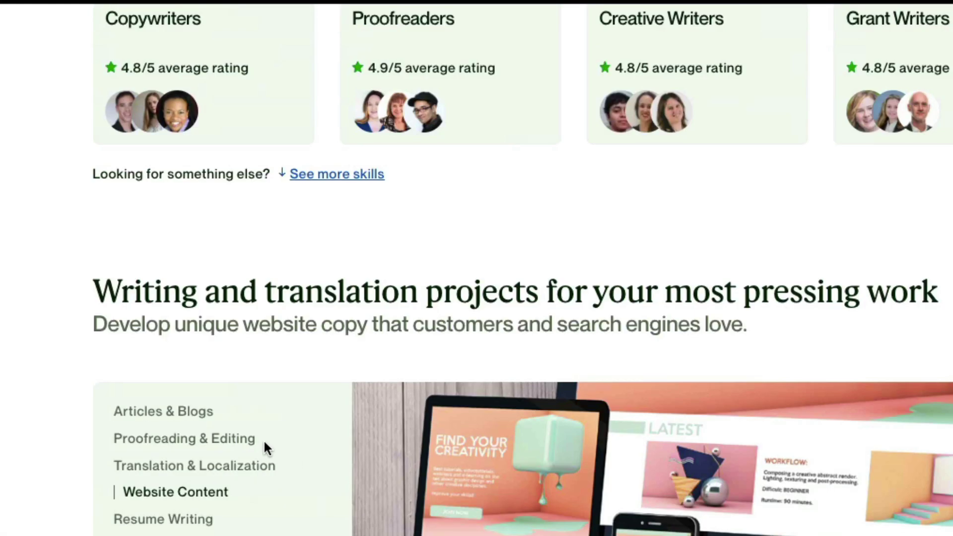
{"action": "left_click", "coordinate": [171, 412]}
{"action": "scroll", "coordinate": [172, 412], "scroll_direction": "down", "scroll_amount": 18}
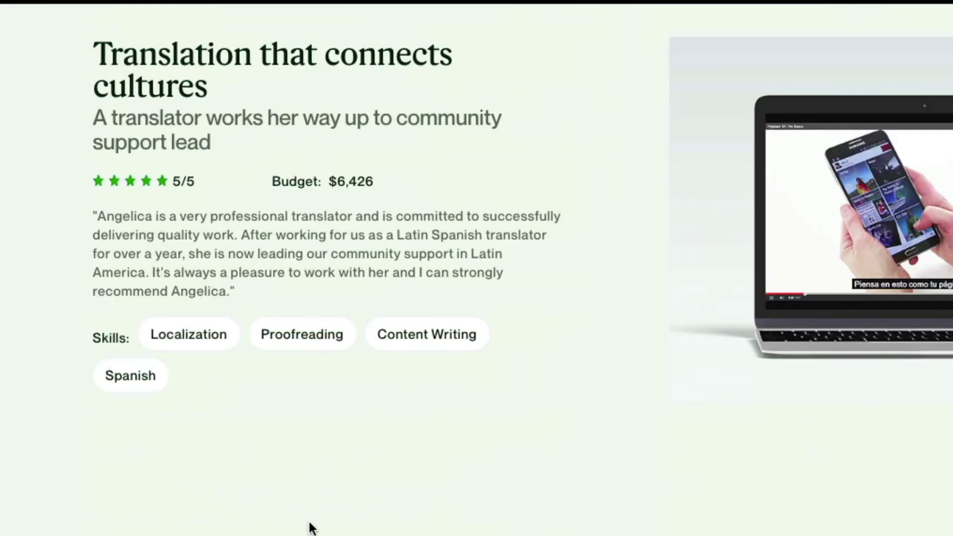
Open the Blog Writers page from the list of Writing & Translation roles and look it over
{"action": "scroll", "coordinate": [812, 386], "scroll_direction": "down", "scroll_amount": 20}
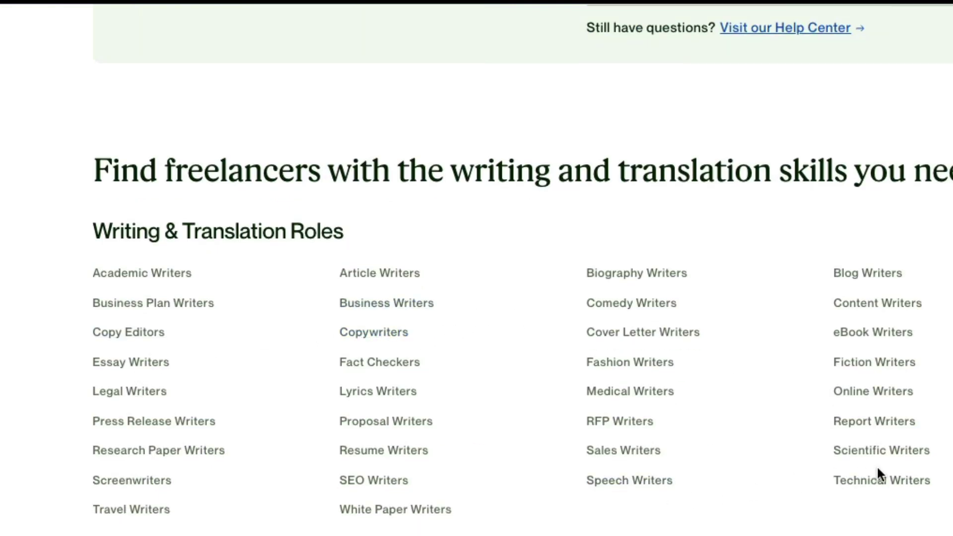
{"action": "left_click", "coordinate": [875, 285]}
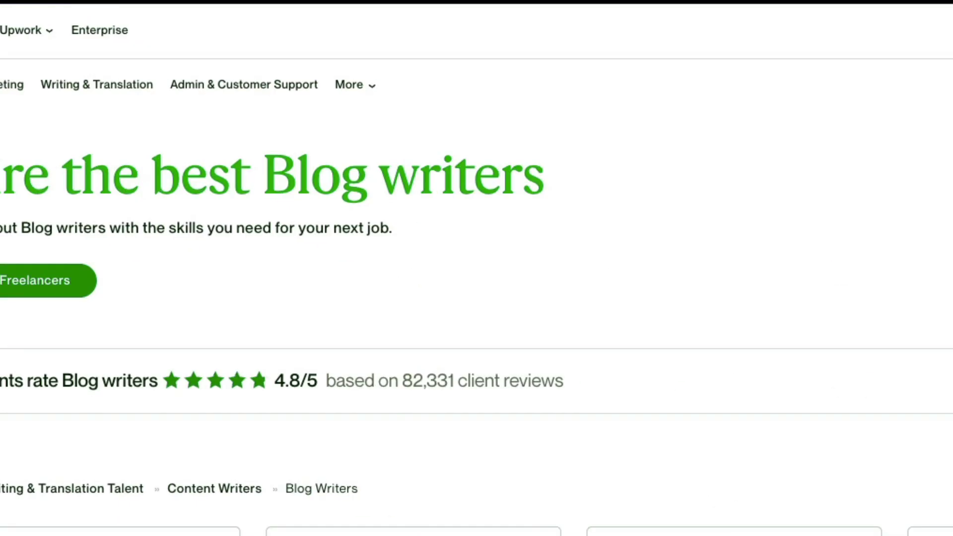
{"action": "scroll", "coordinate": [374, 428], "scroll_direction": "down", "scroll_amount": 5}
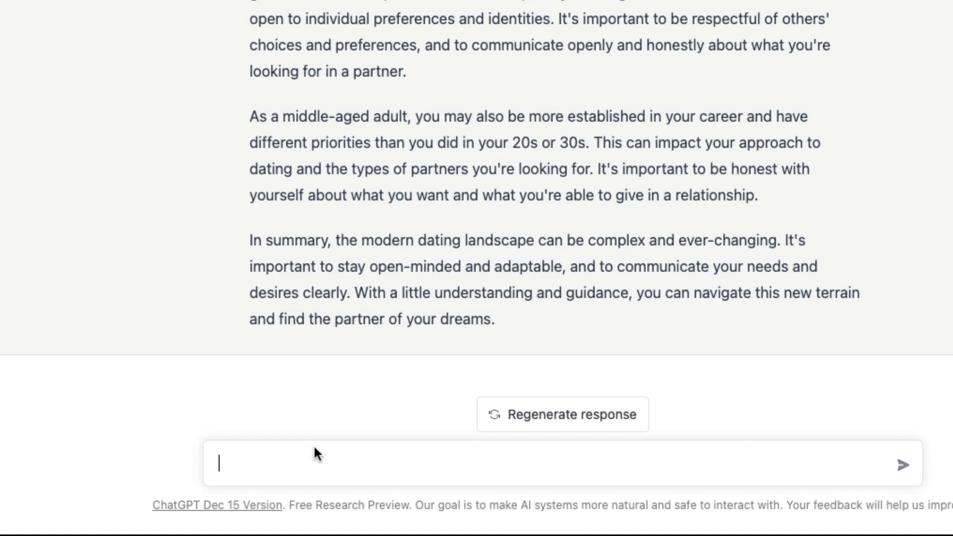
Ask ChatGPT "Write a 200 word guest blog post for a Marketing Consulting website on Digital Analytics uses"
{"action": "type", "text": "Write a "}
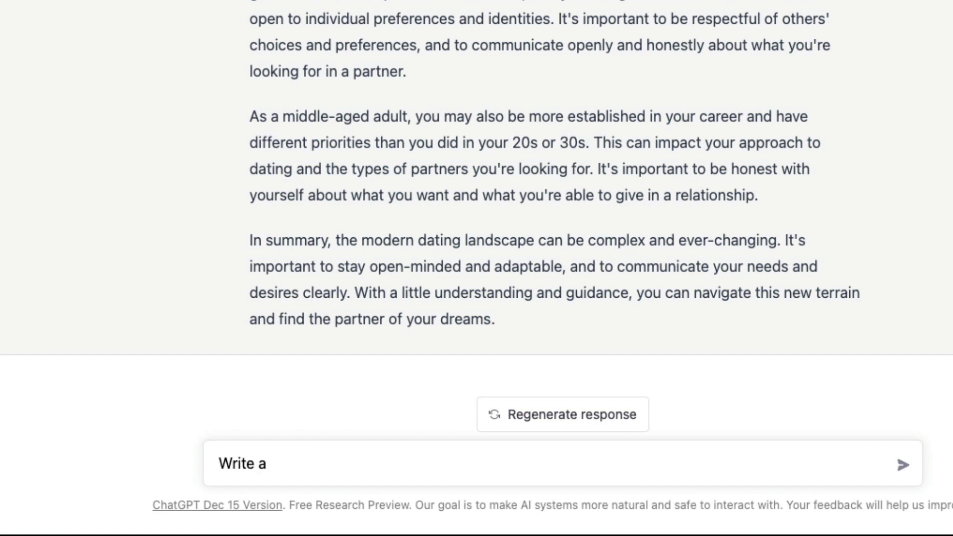
{"action": "type", "text": "200 word "}
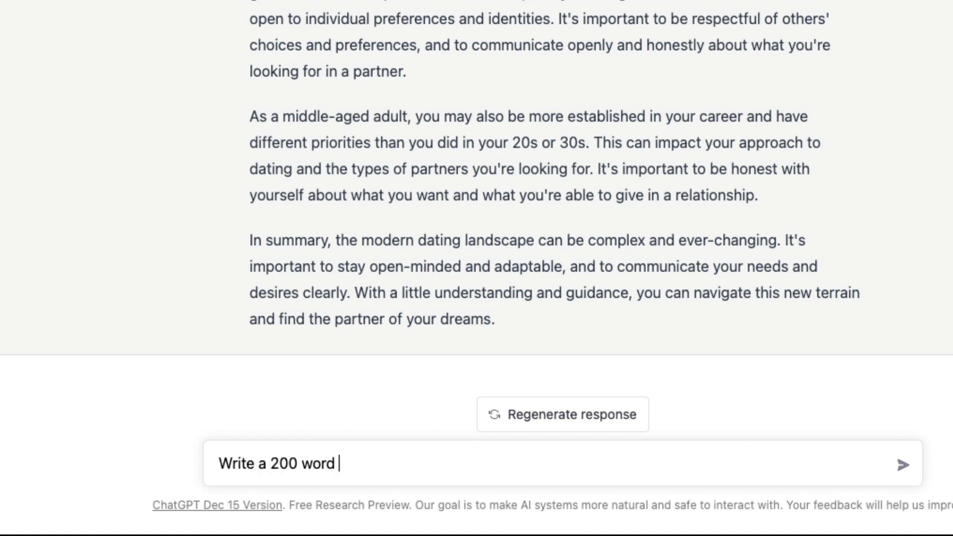
{"action": "type", "text": "guest blog post "}
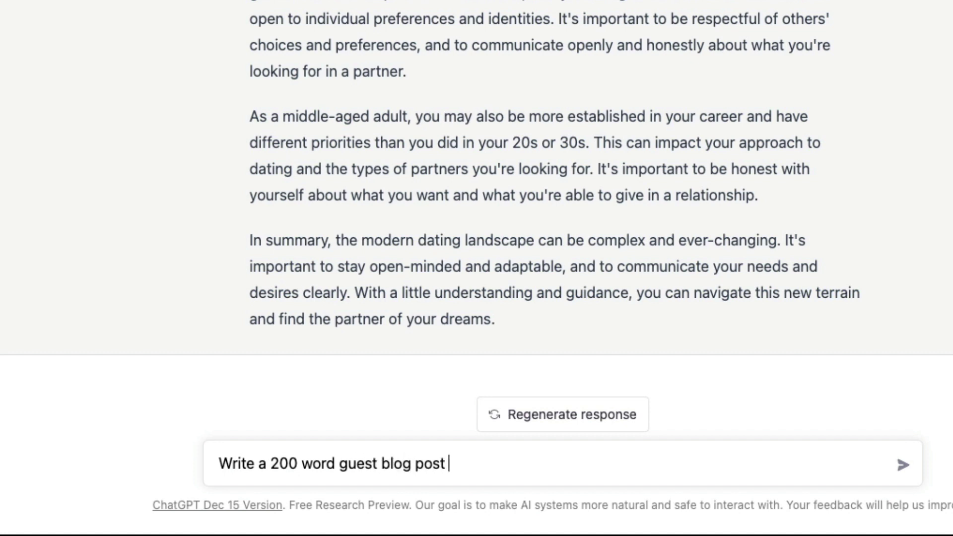
{"action": "type", "text": "for a Marketing C"}
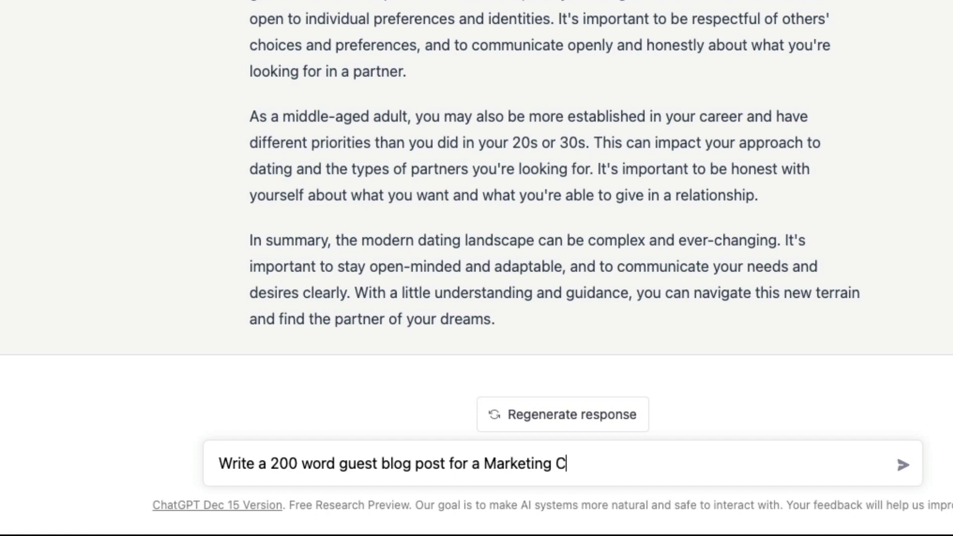
{"action": "type", "text": "onsulting website "}
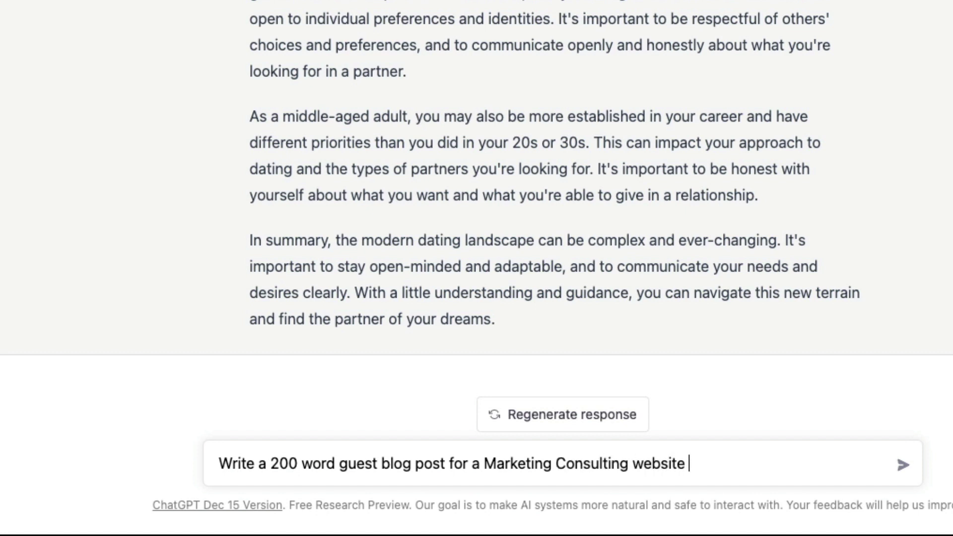
{"action": "type", "text": "on Digital I"}
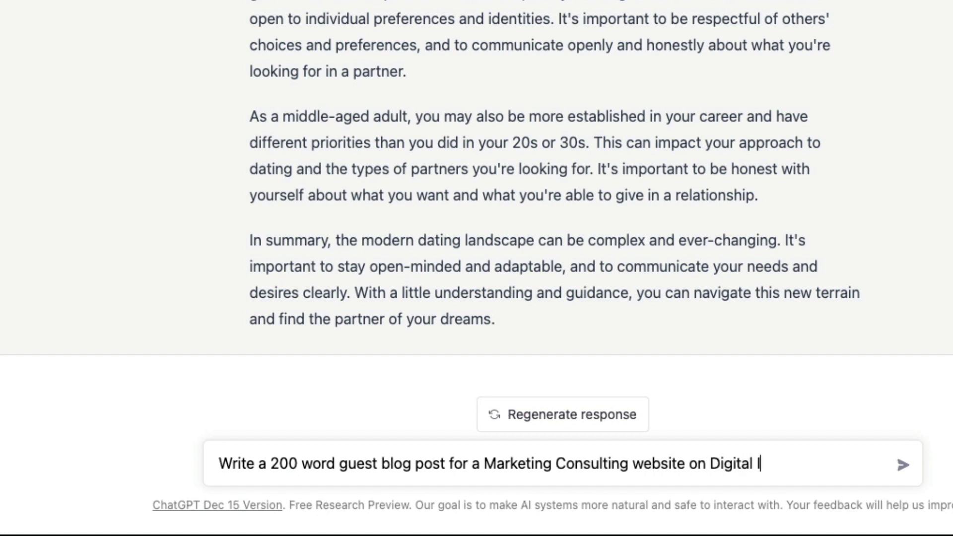
{"action": "type", "text": "na"}
{"action": "key", "text": "BackSpace"}
{"action": "key", "text": "BackSpace"}
{"action": "key", "text": "BackSpace"}
{"action": "type", "text": "Analytics uses"}
{"action": "key", "text": "Return"}
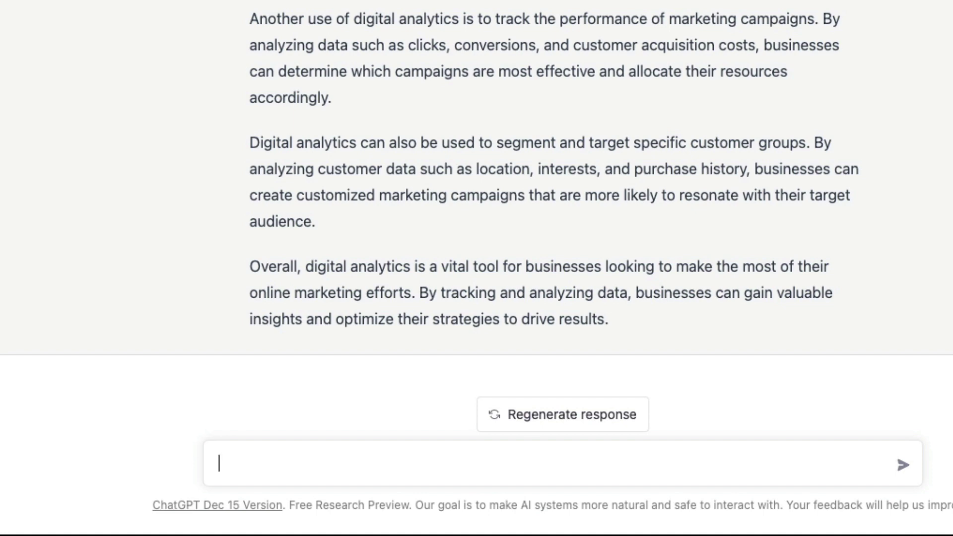
Open Fiverr in a new browser page and search its services for "email copy"
{"action": "key", "text": "ctrl+t"}
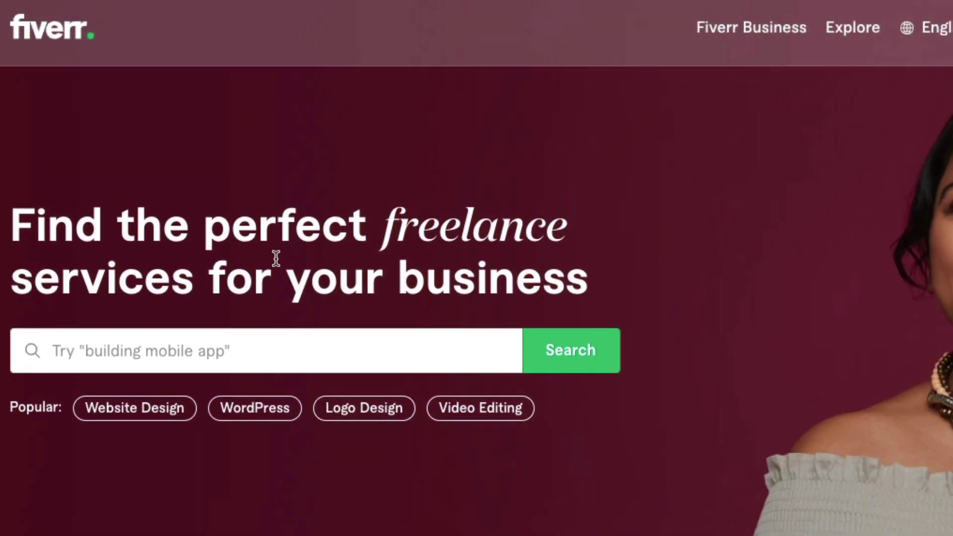
{"action": "left_click", "coordinate": [273, 354]}
{"action": "type", "text": "email copy"}
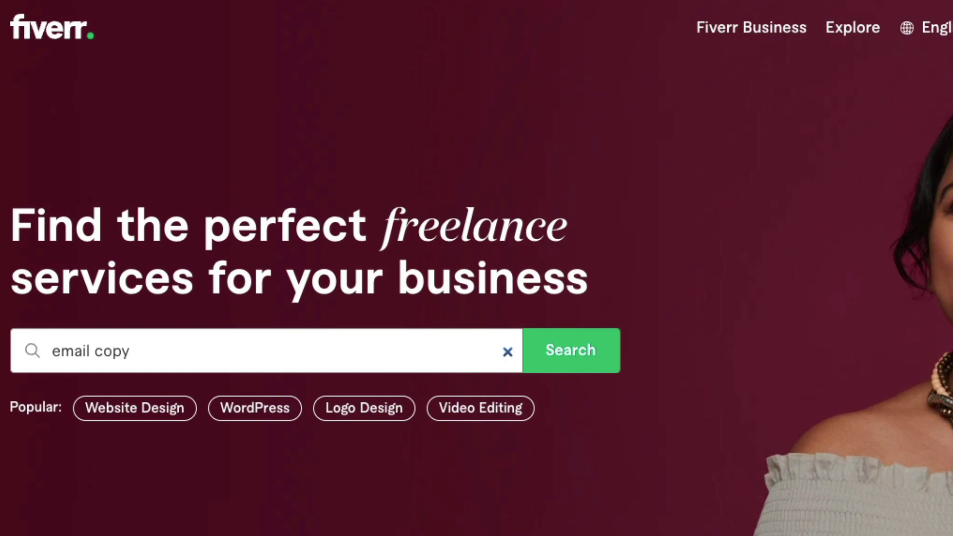
{"action": "key", "text": "Return"}
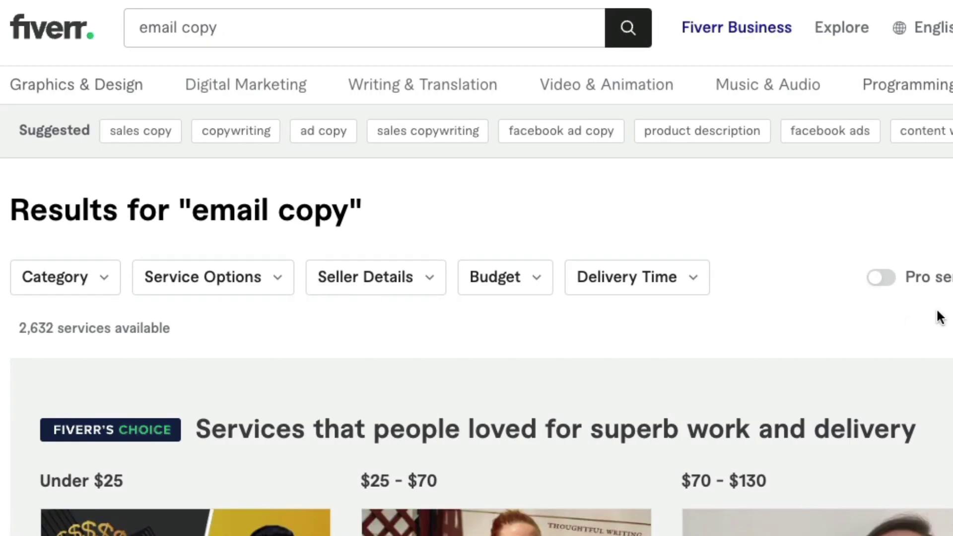
Examine the Fiverr's Choice email copy services and their three price ranges, from under $25 up to $70 - $130
{"action": "scroll", "coordinate": [847, 366], "scroll_direction": "down", "scroll_amount": 5}
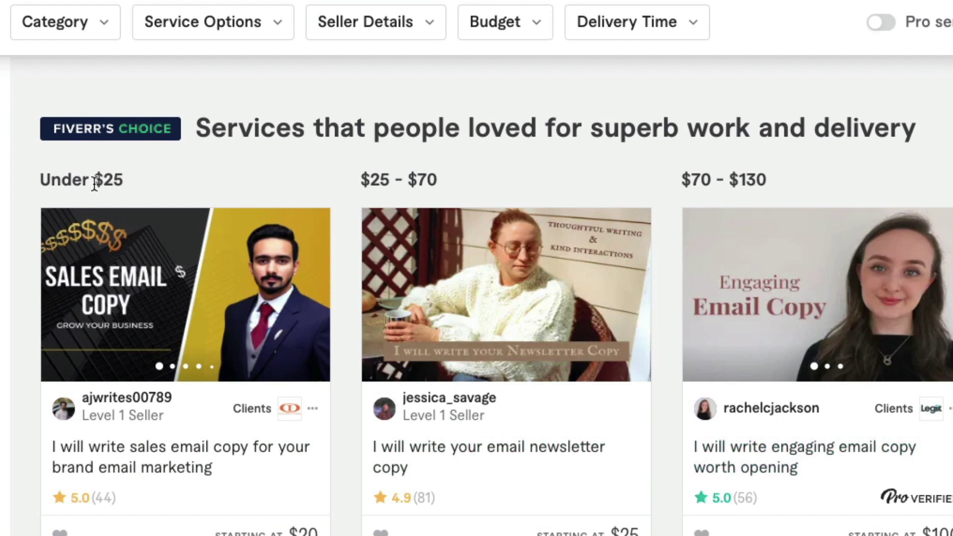
{"action": "left_click_drag", "start_coordinate": [96, 182], "coordinate": [175, 180]}
{"action": "left_click", "coordinate": [175, 180]}
{"action": "left_click_drag", "start_coordinate": [363, 181], "coordinate": [438, 179]}
{"action": "left_click", "coordinate": [488, 174]}
{"action": "left_click_drag", "start_coordinate": [683, 180], "coordinate": [825, 183]}
{"action": "left_click", "coordinate": [842, 176]}
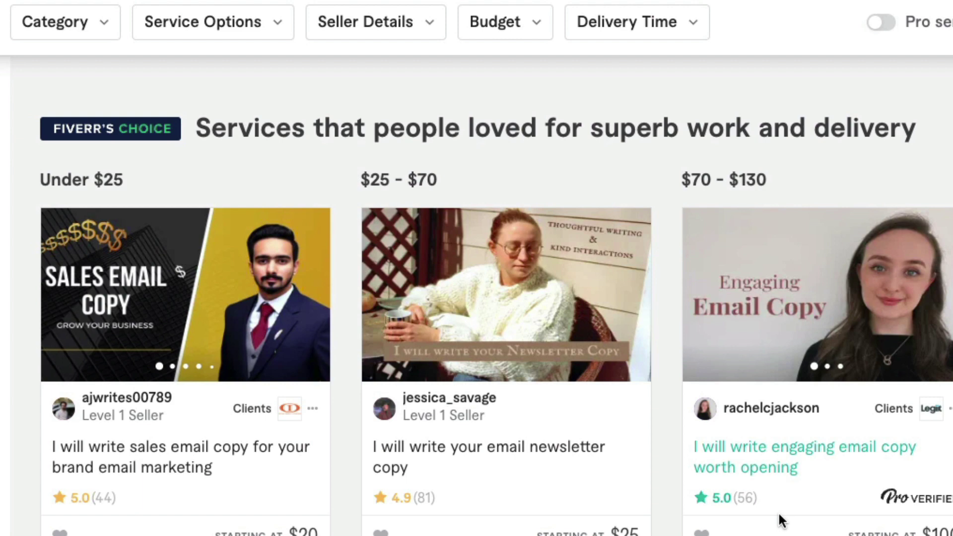
{"action": "scroll", "coordinate": [452, 511], "scroll_direction": "up", "scroll_amount": 5}
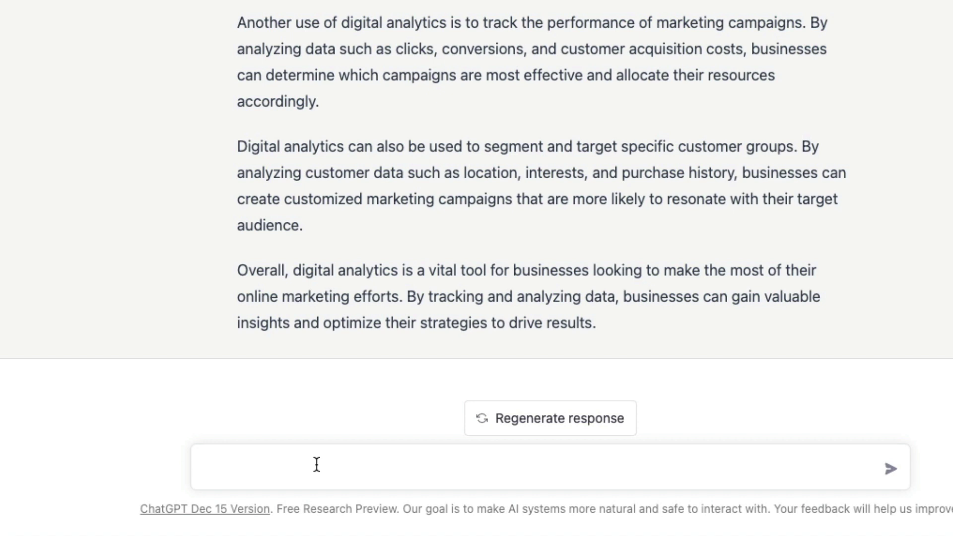
Switch to ChatGPT and ask "Write an email copy for the company OpenAI to sell ChatGPT to mid-size laundry services companies"
{"action": "left_click", "coordinate": [317, 464]}
{"action": "type", "text": "Write an emai"}
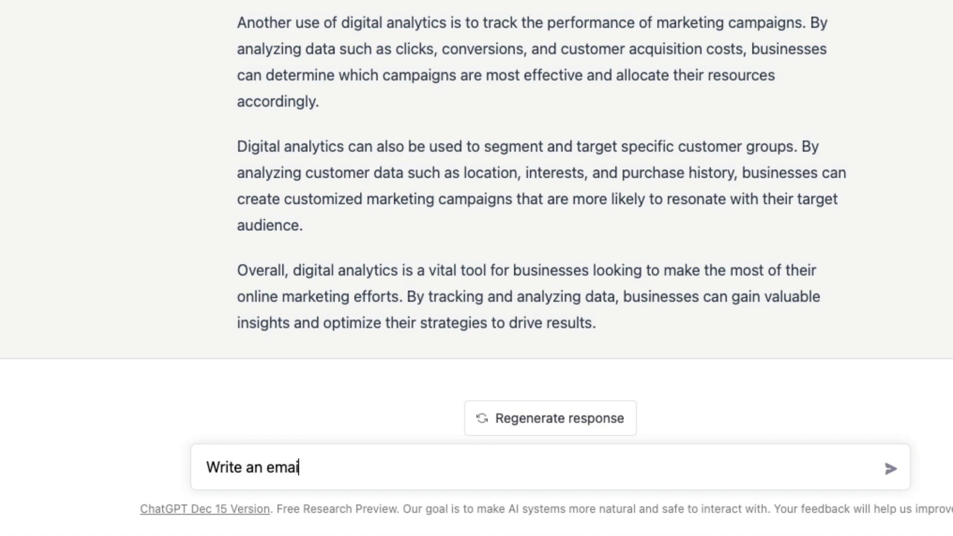
{"action": "type", "text": "l copy to sell C"}
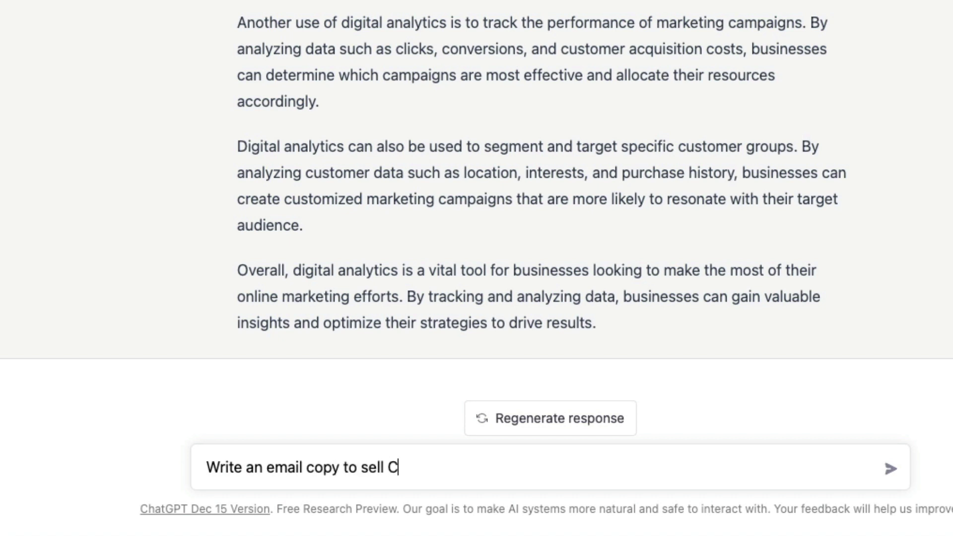
{"action": "type", "text": "hatGPT"}
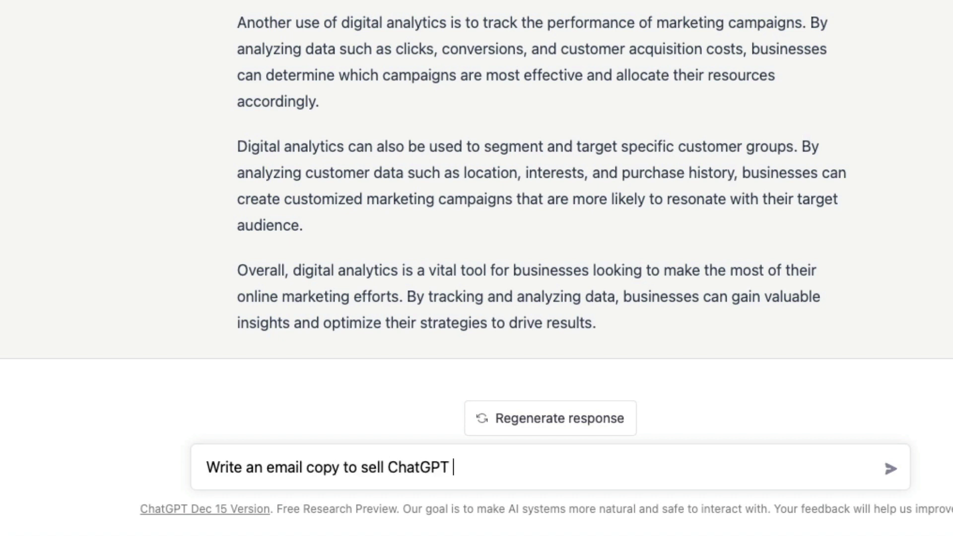
{"action": "left_click", "coordinate": [340, 467]}
{"action": "type", "text": "for the"}
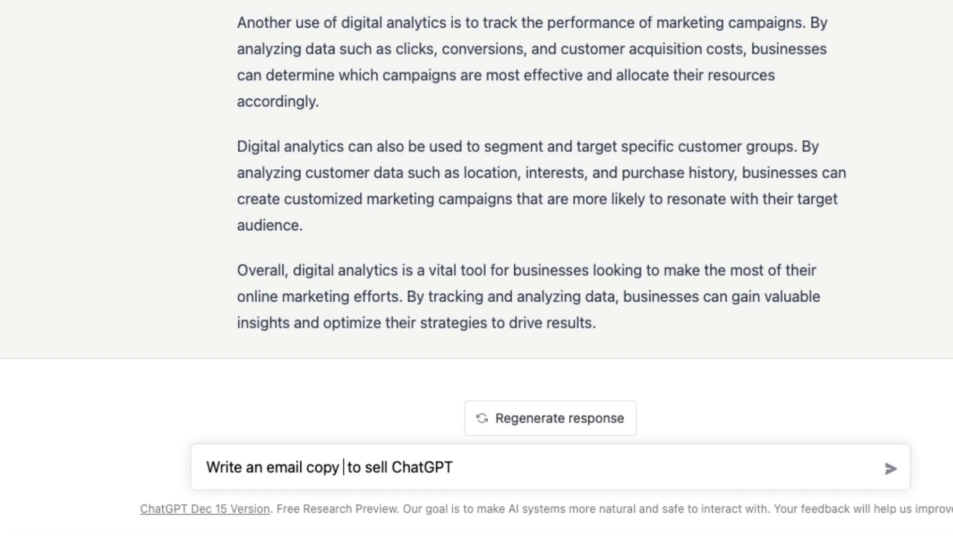
{"action": "type", "text": " company Open"}
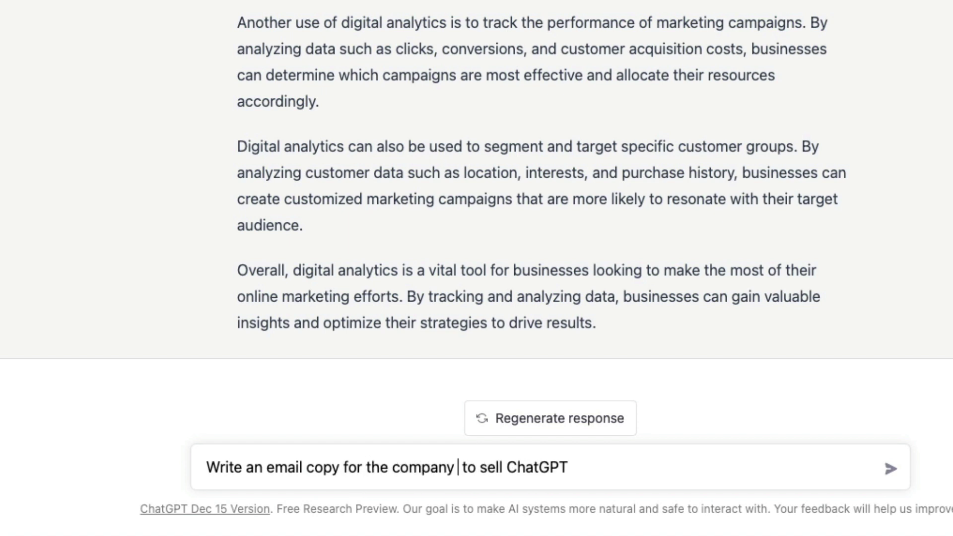
{"action": "type", "text": "AI "}
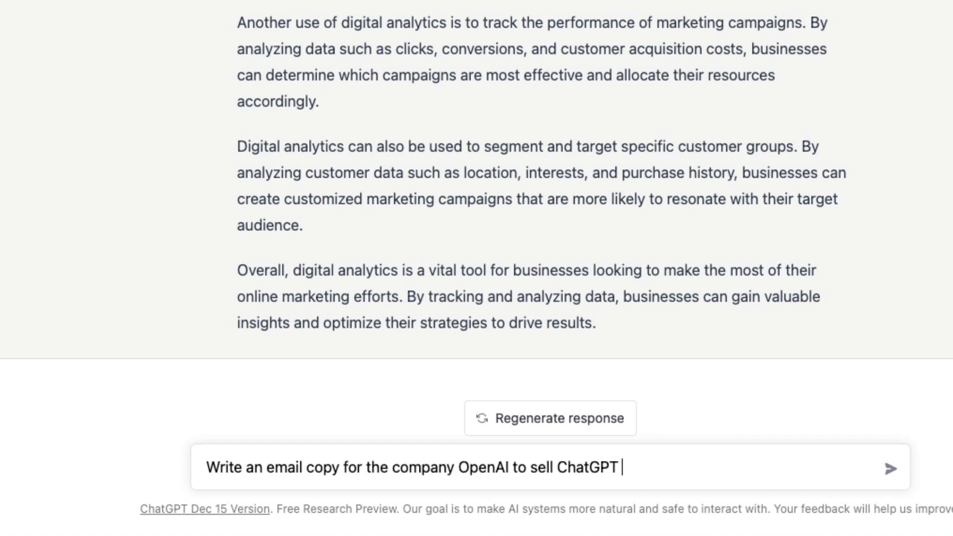
{"action": "type", "text": "to sell ChatGPT to mid-size "}
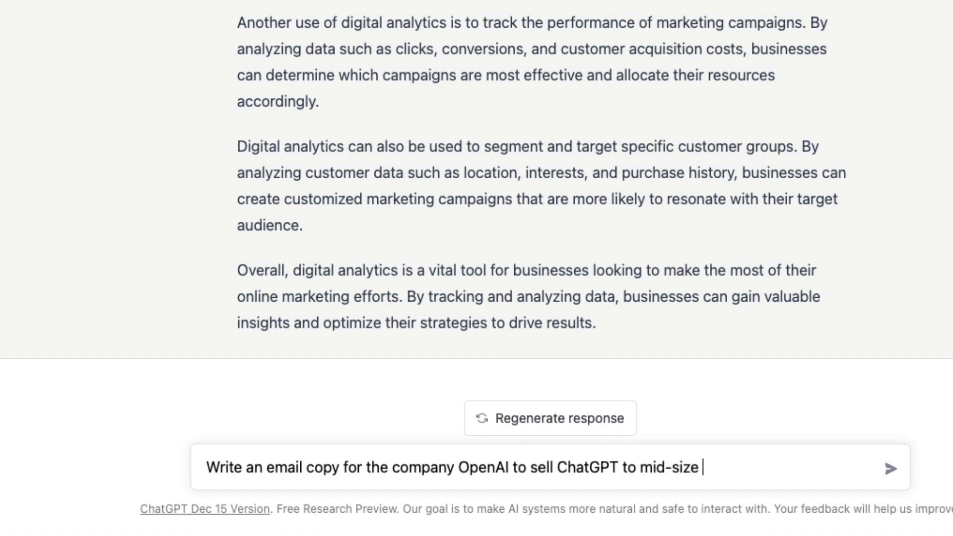
{"action": "type", "text": "laundry servic"}
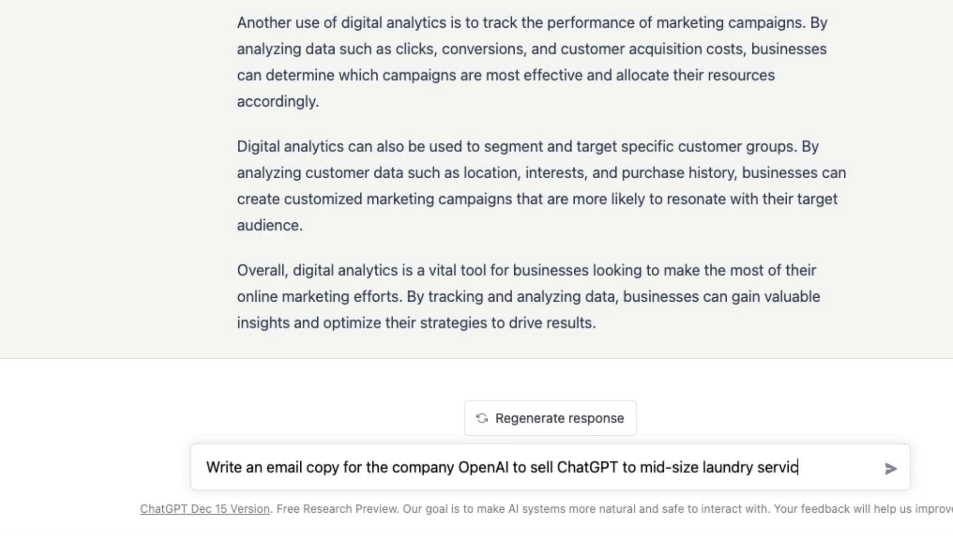
{"action": "type", "text": "es"}
{"action": "key", "text": "BackSpace"}
{"action": "key", "text": "BackSpace"}
{"action": "type", "text": "s companies"}
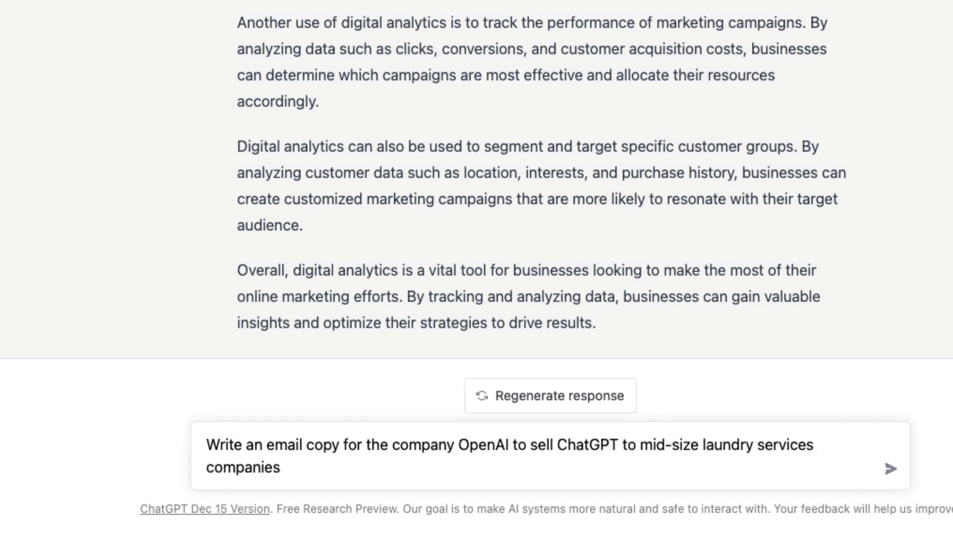
{"action": "key", "text": "Return"}
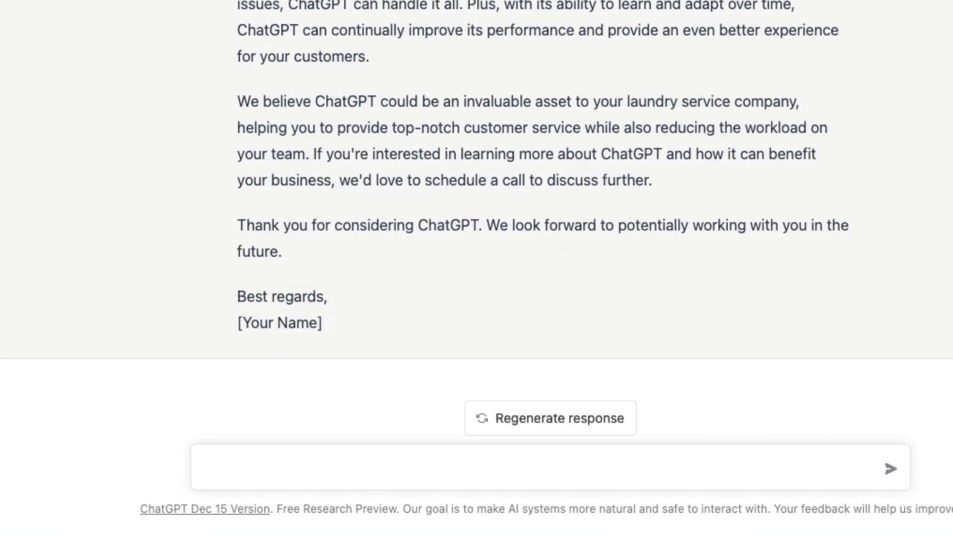
Ask ChatGPT "Can you make the above email more compelling and click worthy?"
{"action": "type", "text": "CAN"}
{"action": "key", "text": "BackSpace"}
{"action": "key", "text": "BackSpace"}
{"action": "key", "text": "BackSpace"}
{"action": "type", "text": "na"}
{"action": "key", "text": "BackSpace"}
{"action": "key", "text": "BackSpace"}
{"action": "type", "text": "an you "}
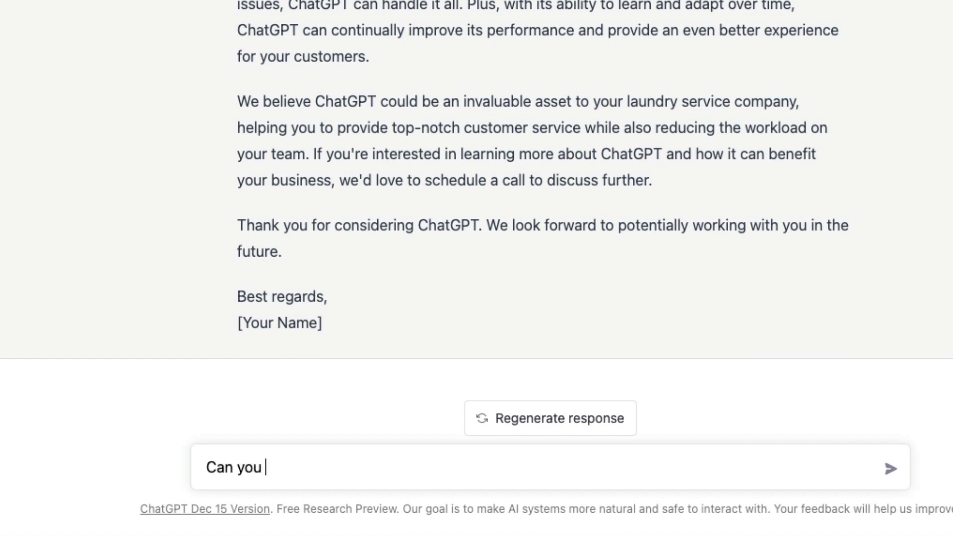
{"action": "type", "text": "make the above"}
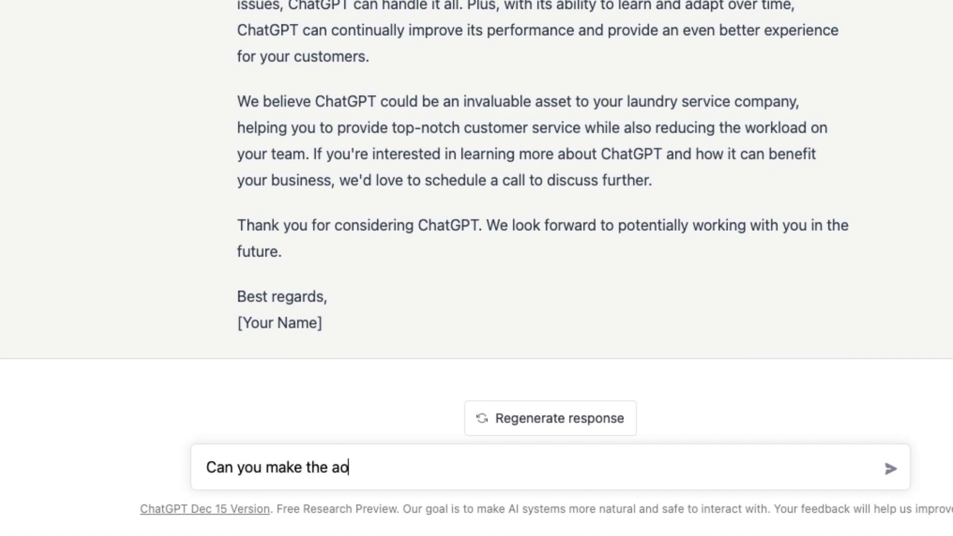
{"action": "type", "text": " eam"}
{"action": "key", "text": "BackSpace"}
{"action": "key", "text": "BackSpace"}
{"action": "key", "text": "BackSpace"}
{"action": "type", "text": "mail more cl"}
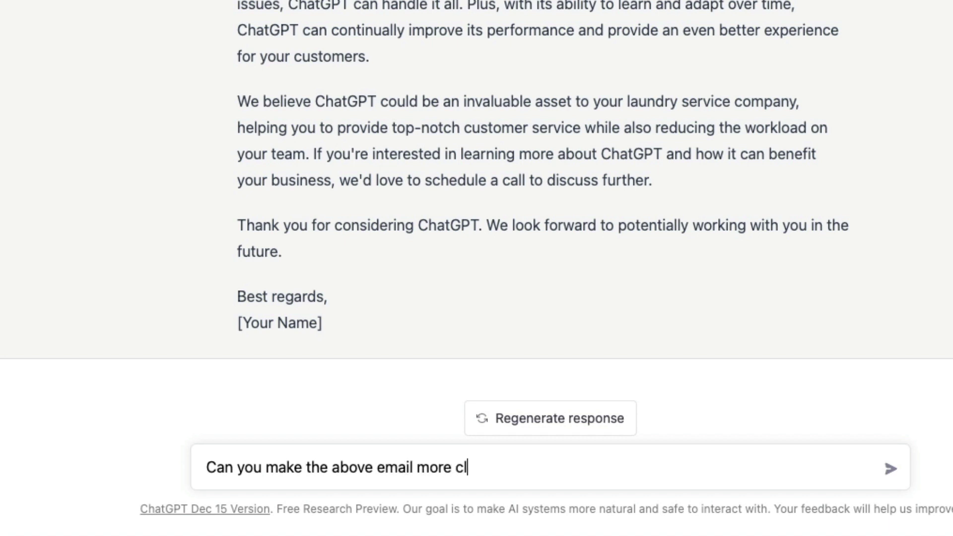
{"action": "key", "text": "BackSpace"}
{"action": "type", "text": "ompedl"}
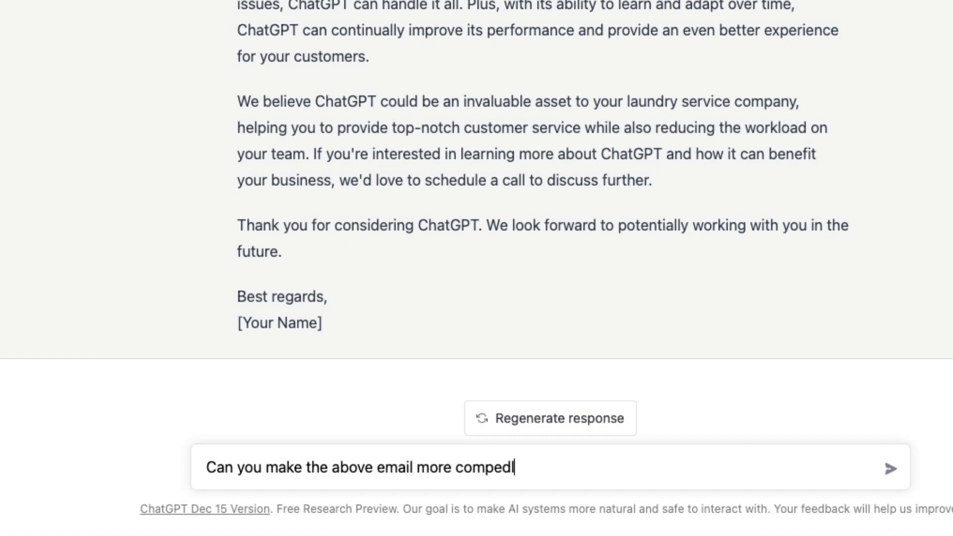
{"action": "key", "text": "BackSpace"}
{"action": "type", "text": "lling and click wo"}
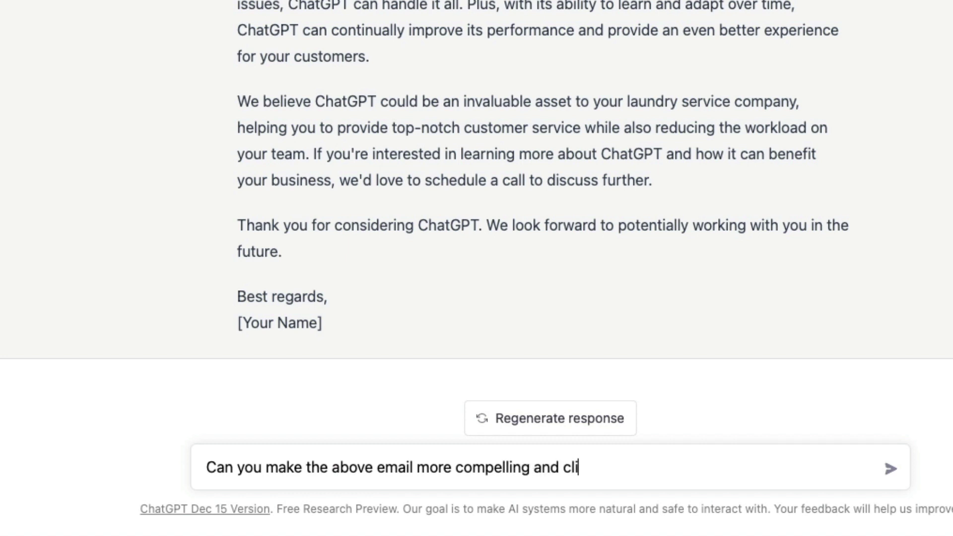
{"action": "type", "text": "rthy?"}
{"action": "key", "text": "Return"}
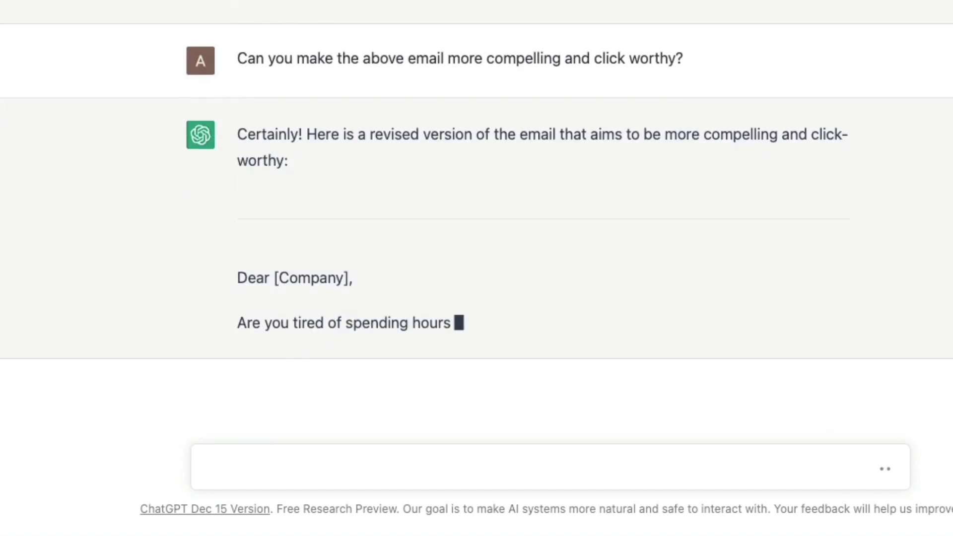
Compare the original sales email with the opening paragraph of the revised version
{"action": "scroll", "coordinate": [489, 10], "scroll_direction": "up", "scroll_amount": 8}
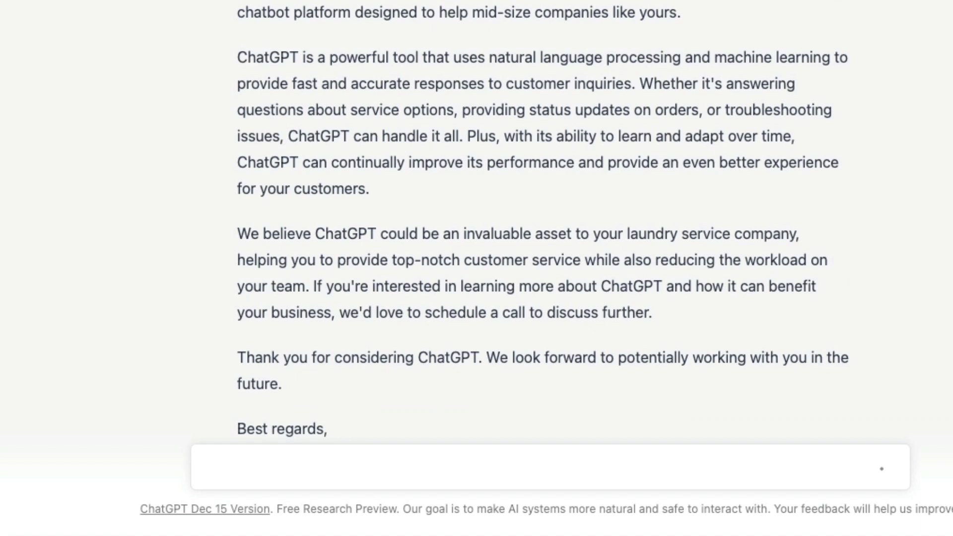
{"action": "left_click_drag", "start_coordinate": [646, 5], "coordinate": [674, 38]}
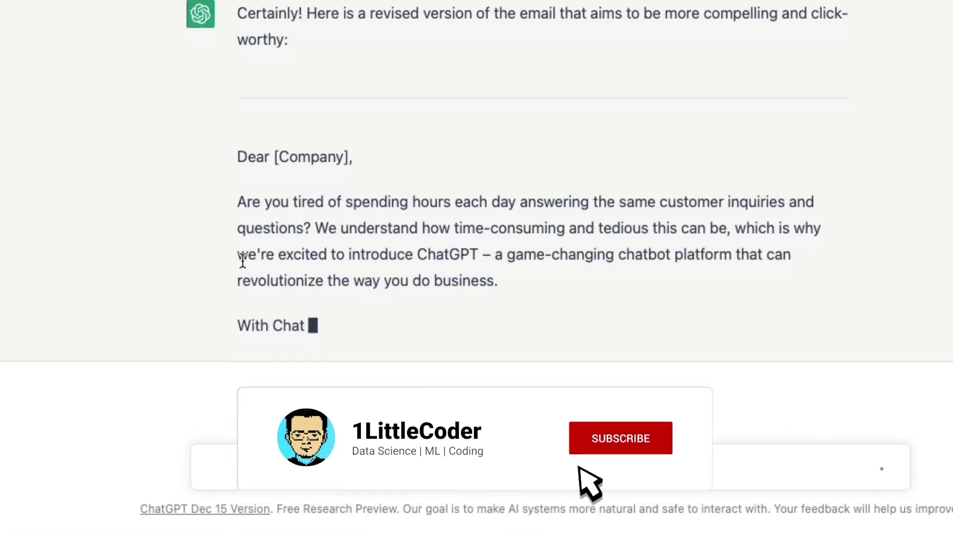
{"action": "left_click_drag", "start_coordinate": [239, 201], "coordinate": [825, 207]}
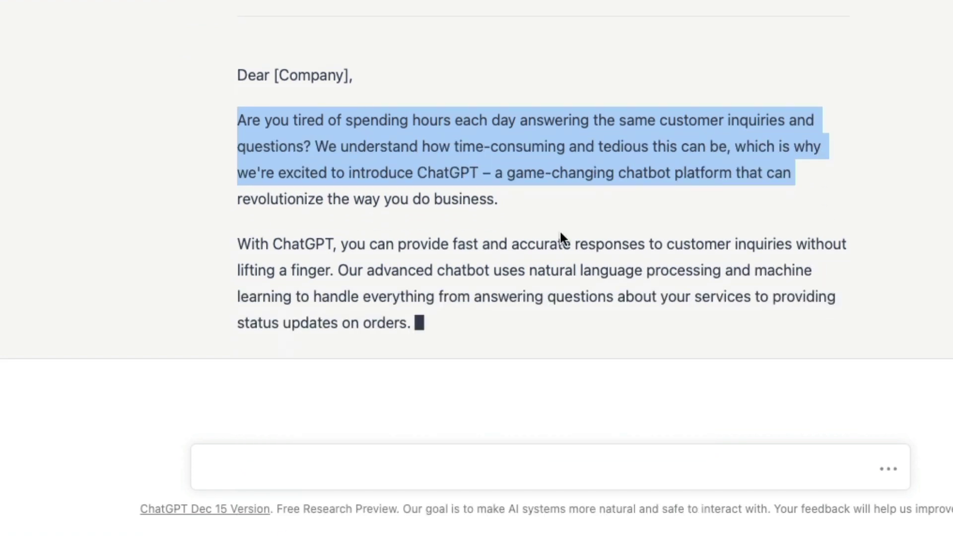
{"action": "left_click", "coordinate": [544, 235]}
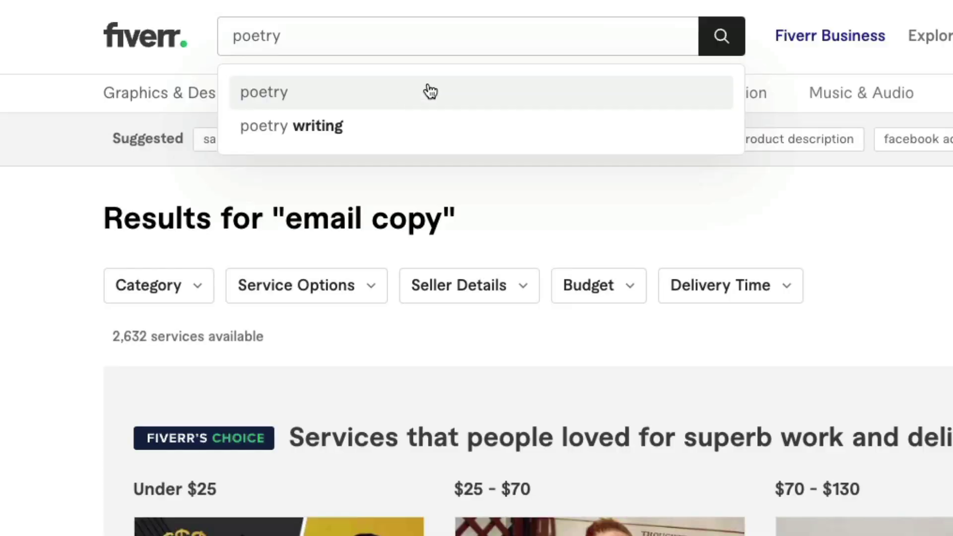
Switch to Fiverr, search its services for "poetry", and look through the listed gigs
{"action": "left_click", "coordinate": [426, 92]}
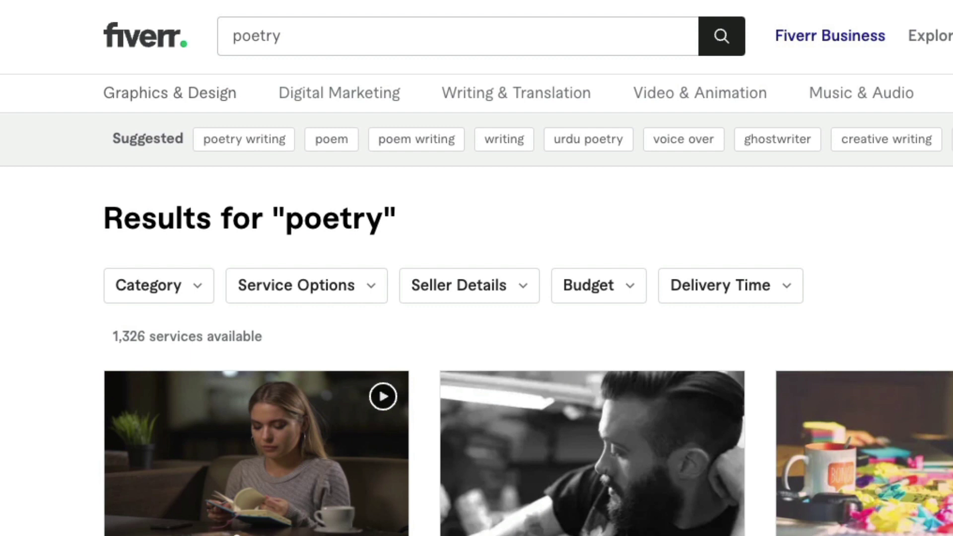
{"action": "scroll", "coordinate": [477, 298], "scroll_direction": "down", "scroll_amount": 8}
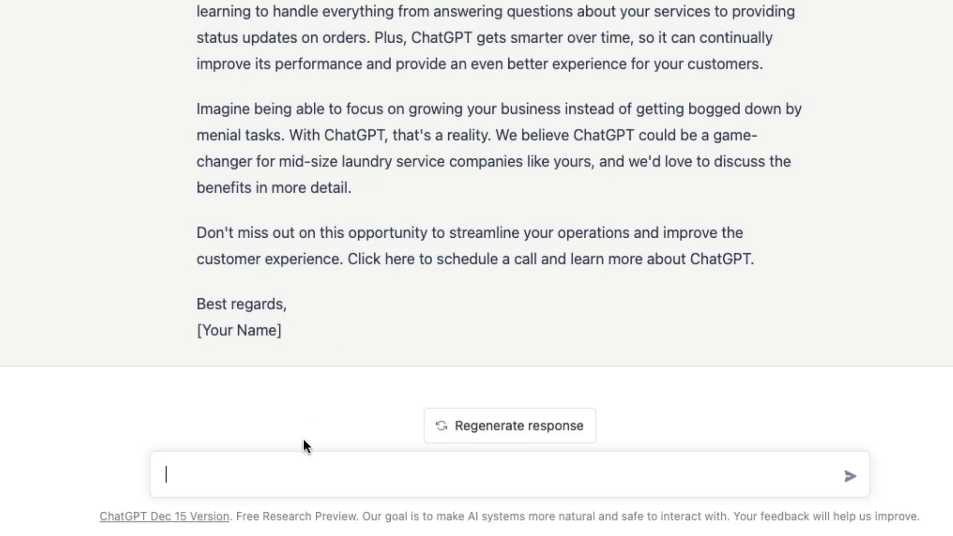
Ask ChatGPT "Write a romantic poem to impress my girl friend on new years eve"
{"action": "type", "text": "Write a rom"}
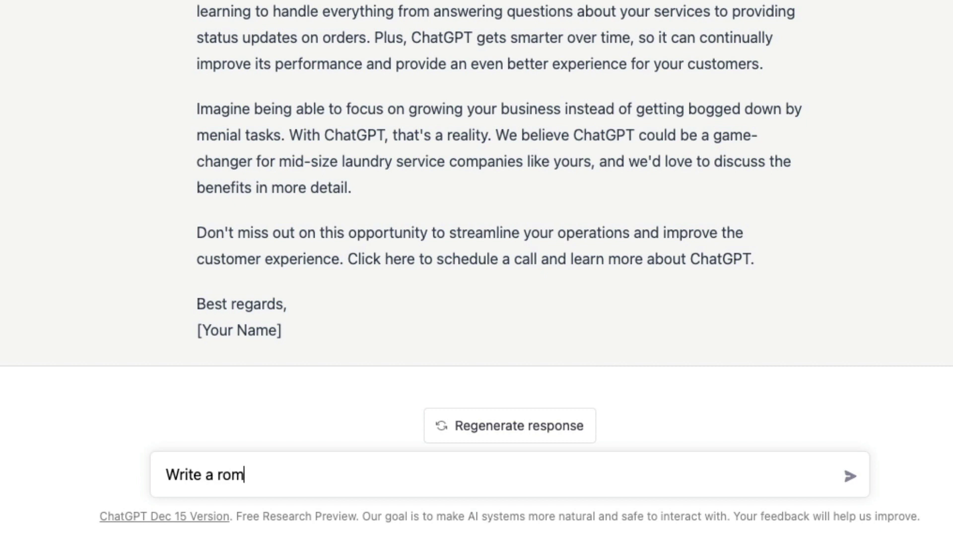
{"action": "type", "text": "antic poem to "}
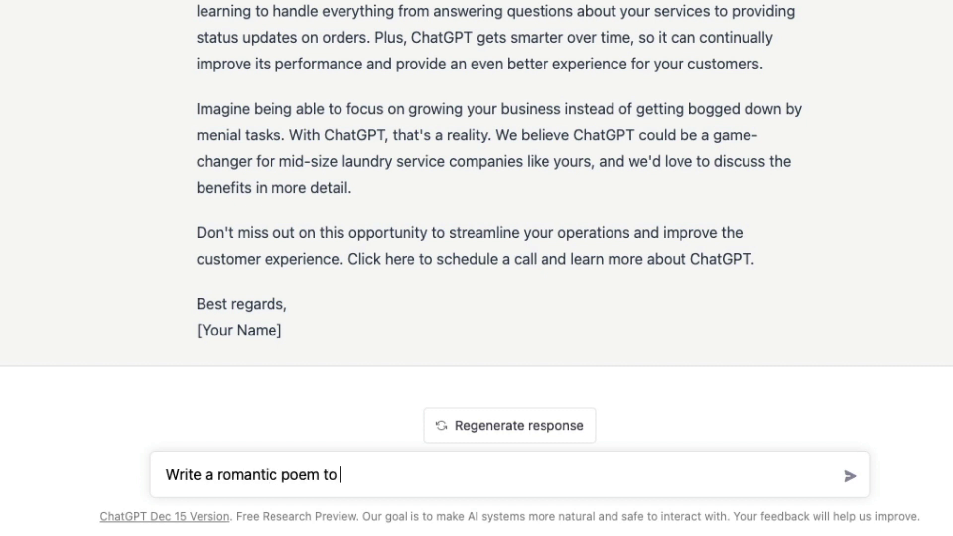
{"action": "type", "text": "impress yo"}
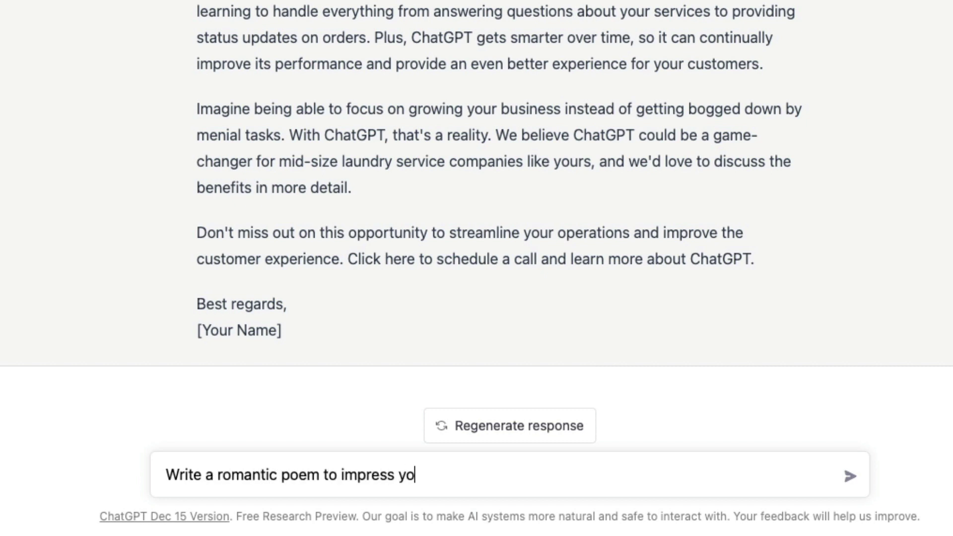
{"action": "key", "text": "BackSpace"}
{"action": "key", "text": "BackSpace"}
{"action": "type", "text": "my girl friend"}
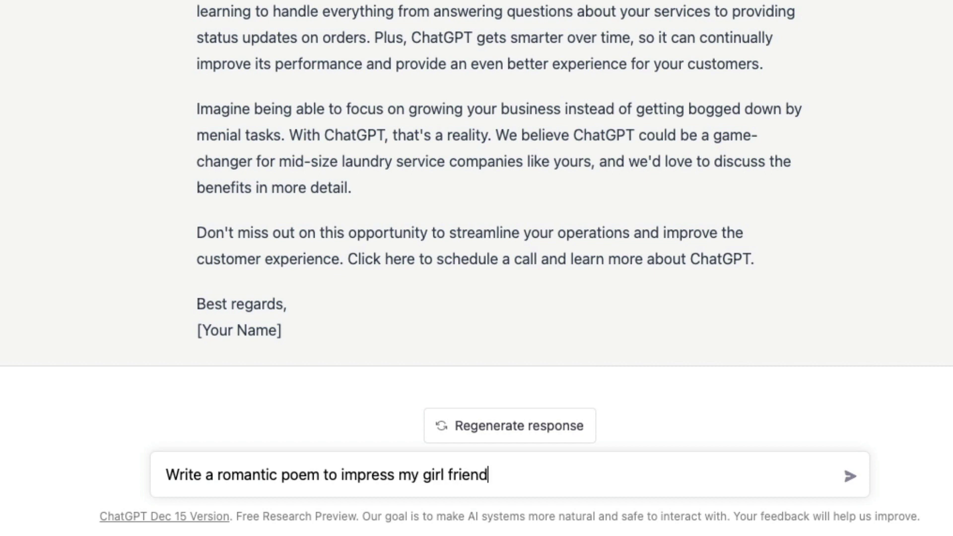
{"action": "type", "text": " on new years"}
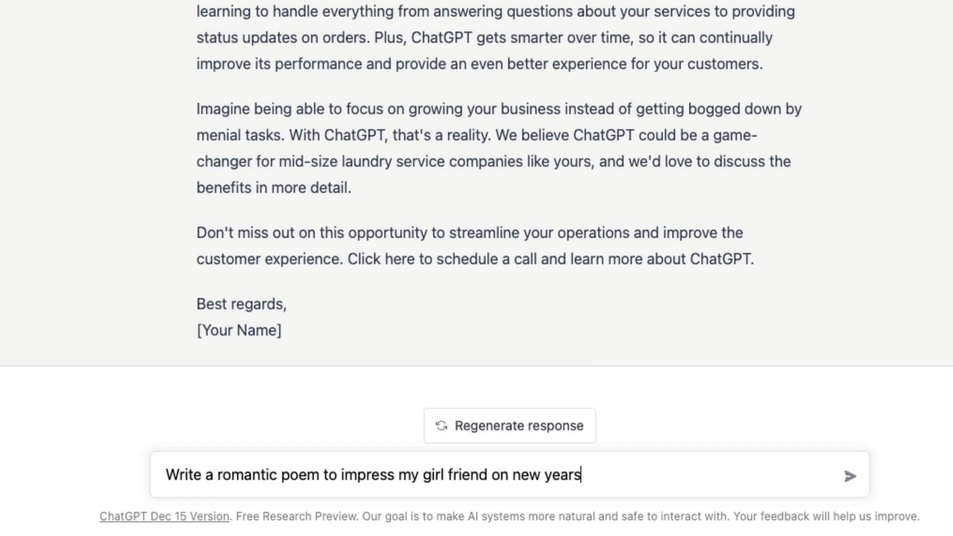
{"action": "type", "text": " eve"}
{"action": "key", "text": "Return"}
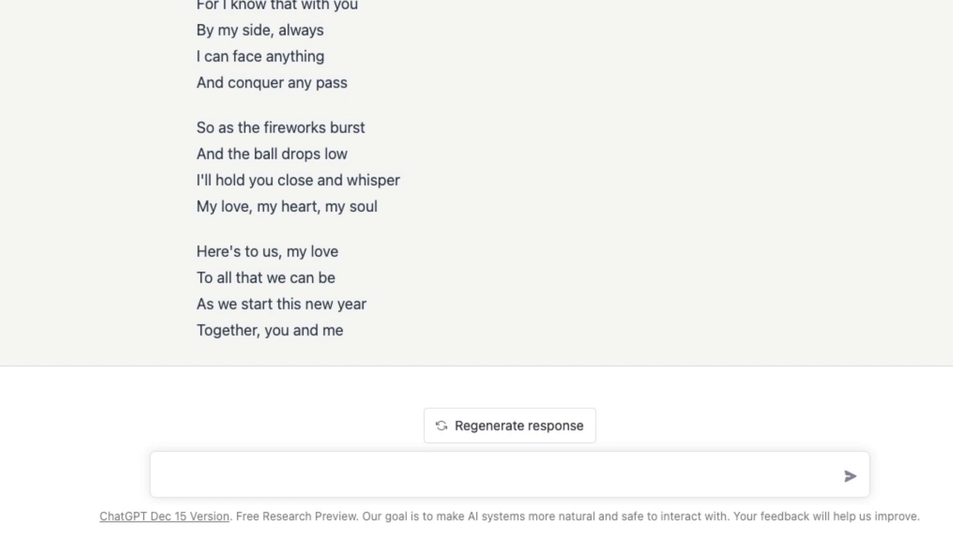
Look over the poem and ask ChatGPT "This doesn't sound romantic enough, can you make it more romantic?"
{"action": "scroll", "coordinate": [306, 243], "scroll_direction": "up", "scroll_amount": 5}
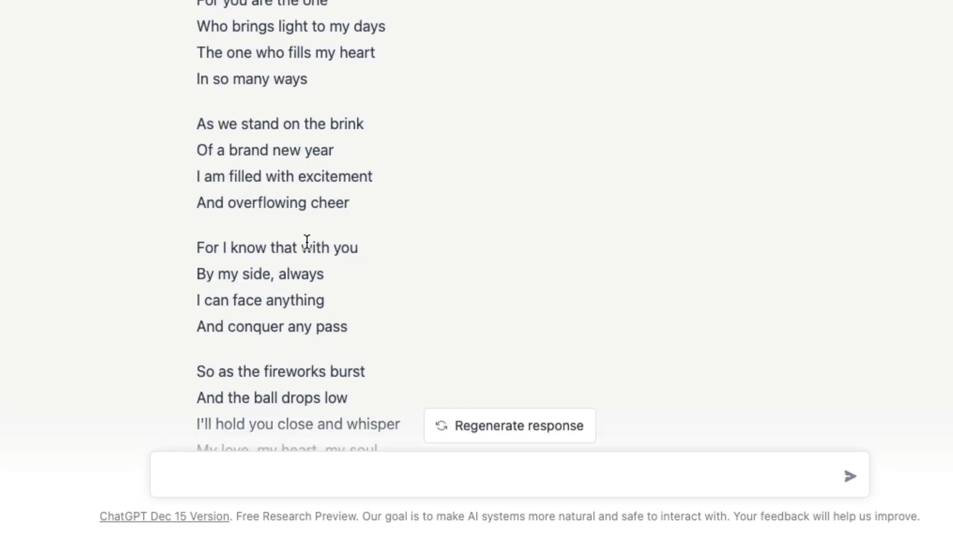
{"action": "scroll", "coordinate": [307, 242], "scroll_direction": "down", "scroll_amount": 5}
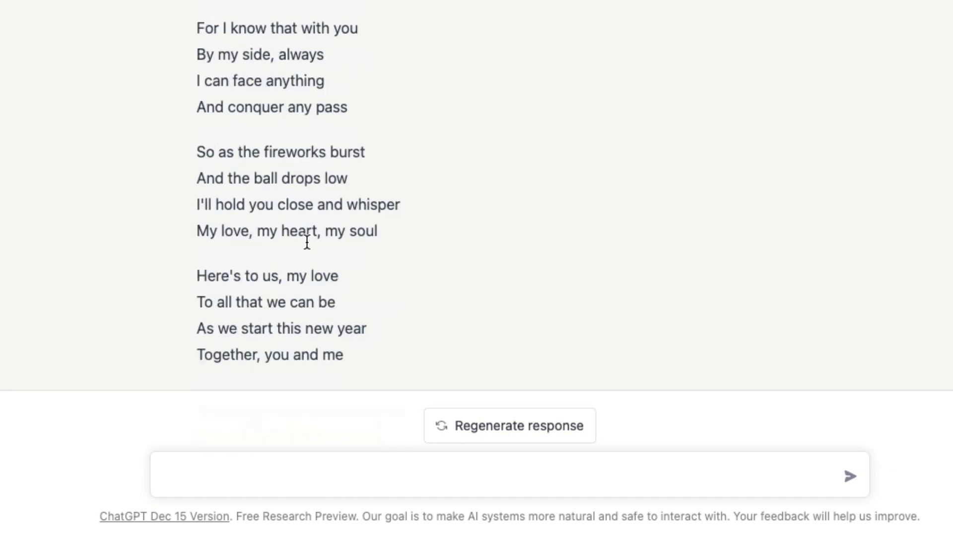
{"action": "type", "text": "hi"}
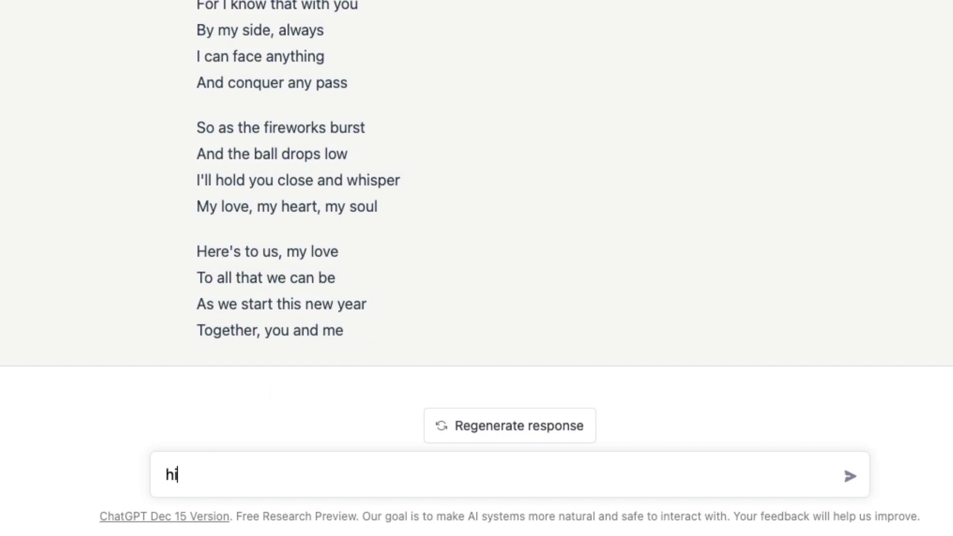
{"action": "key", "text": "BackSpace"}
{"action": "key", "text": "BackSpace"}
{"action": "type", "text": "This doesn't "}
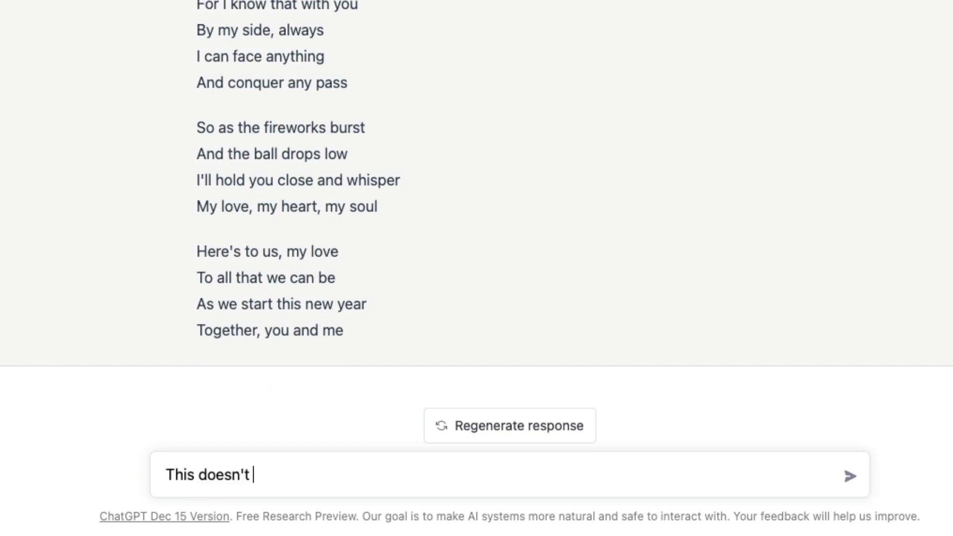
{"action": "type", "text": "sound romantic enoug"}
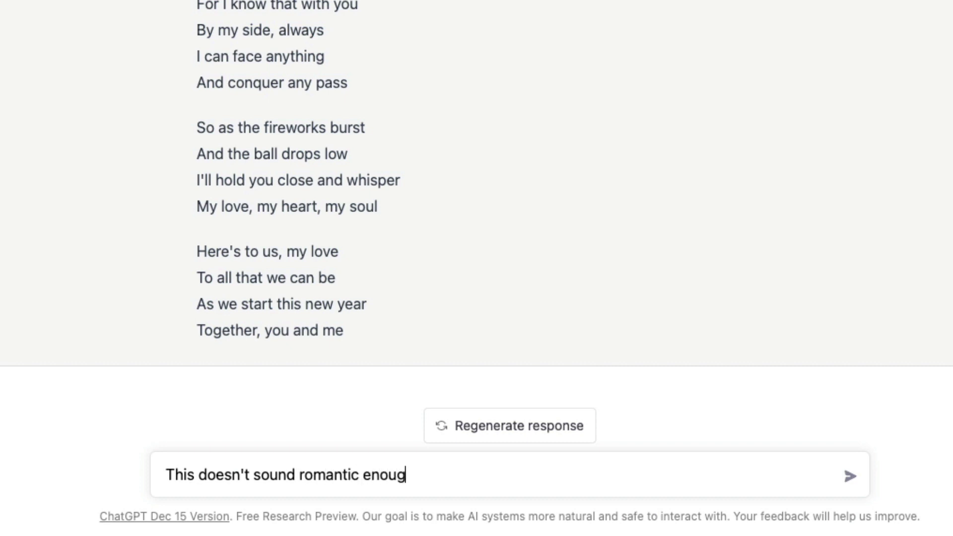
{"action": "type", "text": "h, can you mak"}
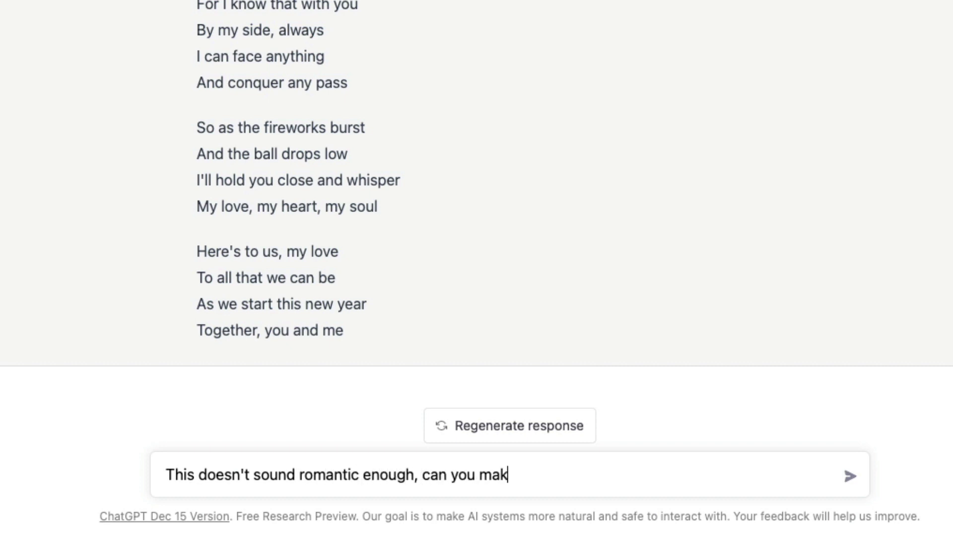
{"action": "type", "text": "e it more romat"}
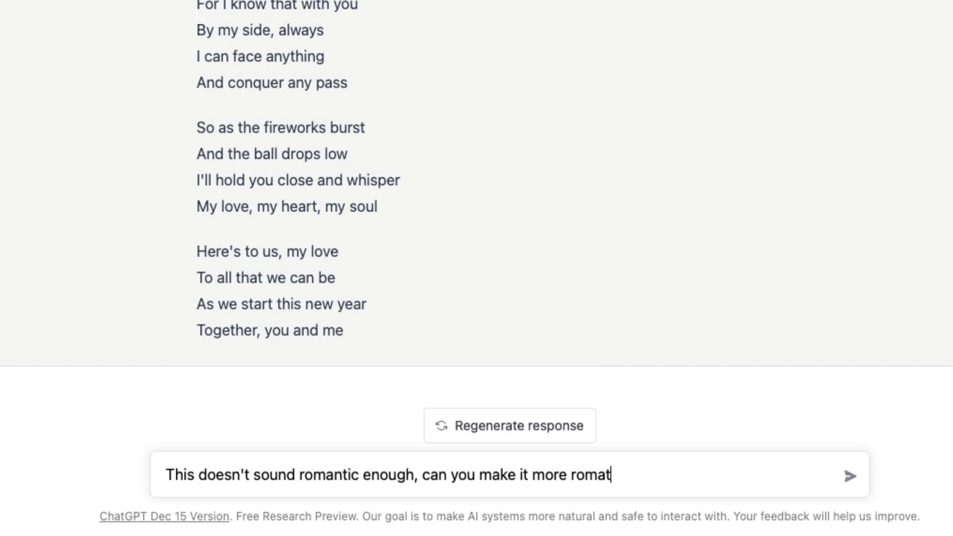
{"action": "key", "text": "BackSpace"}
{"action": "type", "text": "ntic?"}
{"action": "key", "text": "Return"}
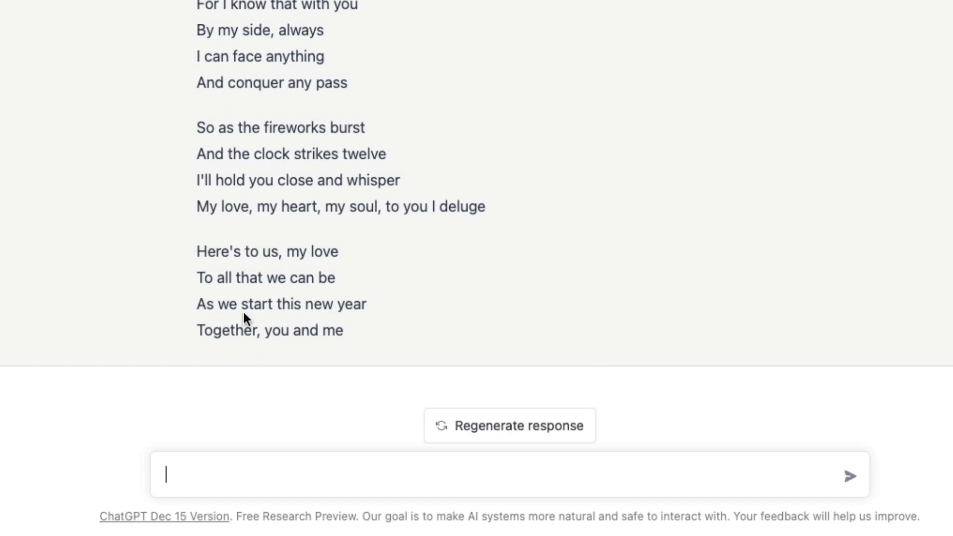
Read the opening stanzas of the revised romantic poem
{"action": "scroll", "coordinate": [243, 309], "scroll_direction": "up", "scroll_amount": 10}
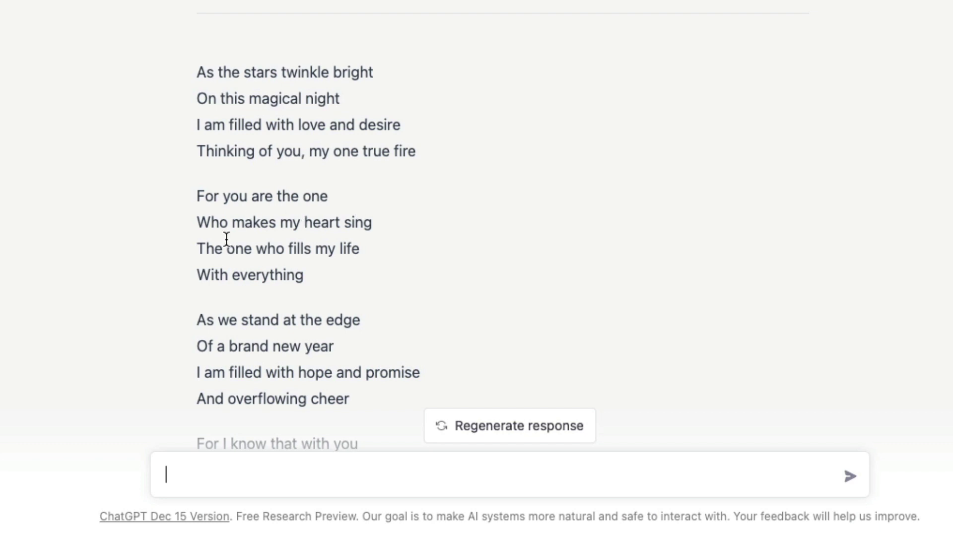
{"action": "left_click_drag", "start_coordinate": [361, 248], "coordinate": [442, 267]}
{"action": "left_click", "coordinate": [186, 271]}
{"action": "left_click", "coordinate": [442, 266]}
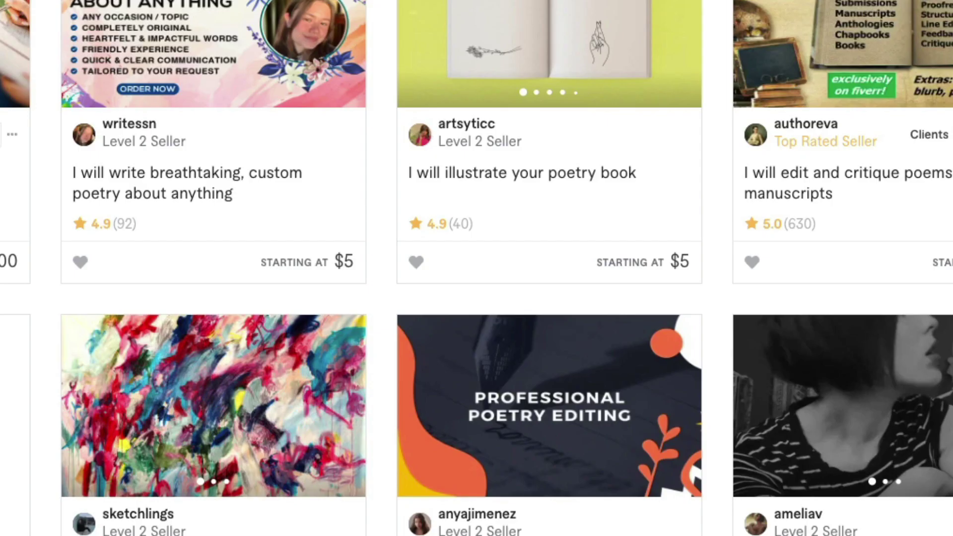
Switch to Fiverr, search its services for "social media copy", and look through the listed gigs
{"action": "scroll", "coordinate": [477, 269], "scroll_direction": "up", "scroll_amount": 5}
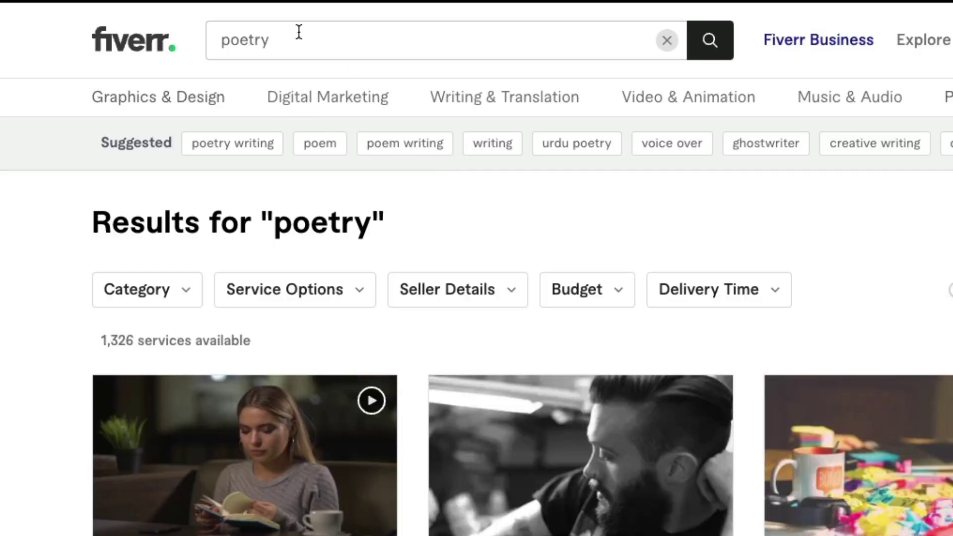
{"action": "left_click", "coordinate": [299, 32]}
{"action": "key", "text": "ctrl+a"}
{"action": "type", "text": "social"}
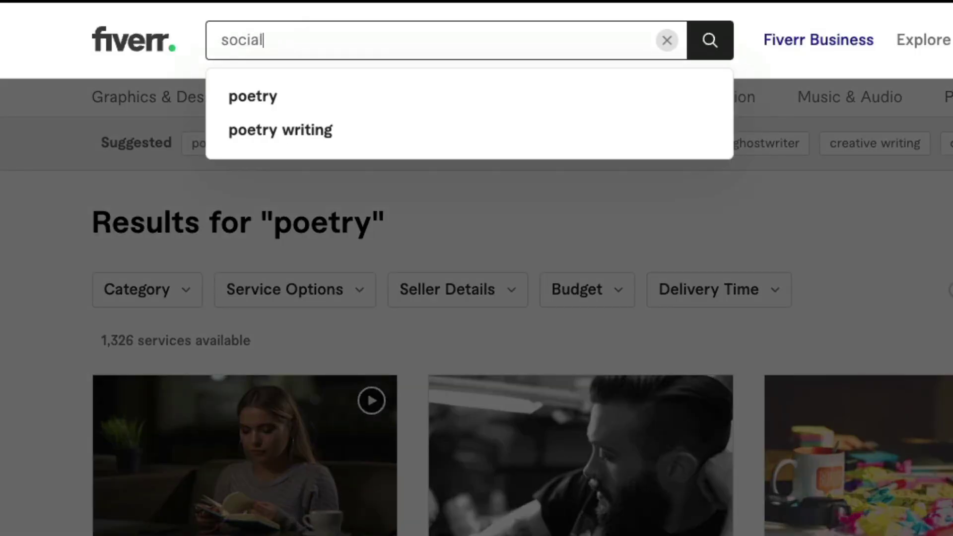
{"action": "type", "text": " media cop"}
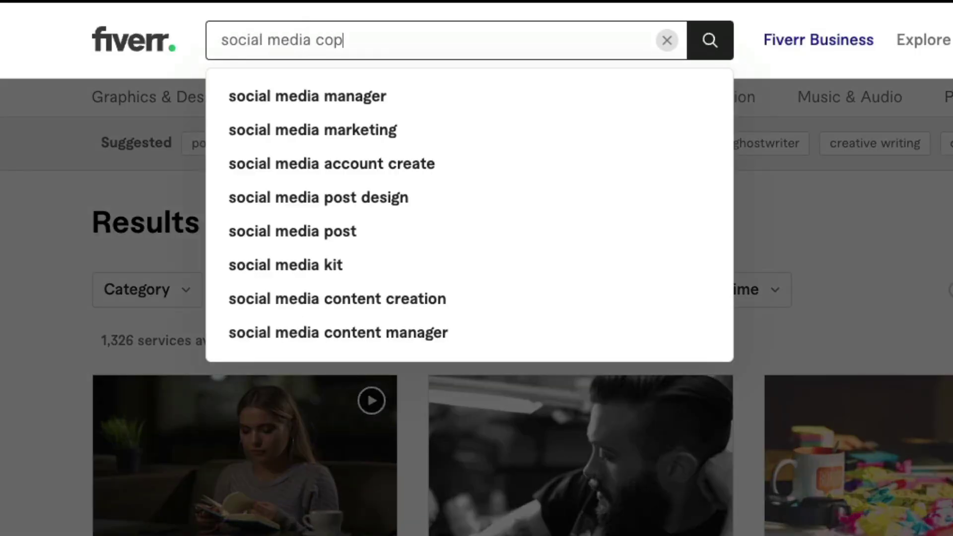
{"action": "type", "text": "y"}
{"action": "left_click", "coordinate": [336, 98]}
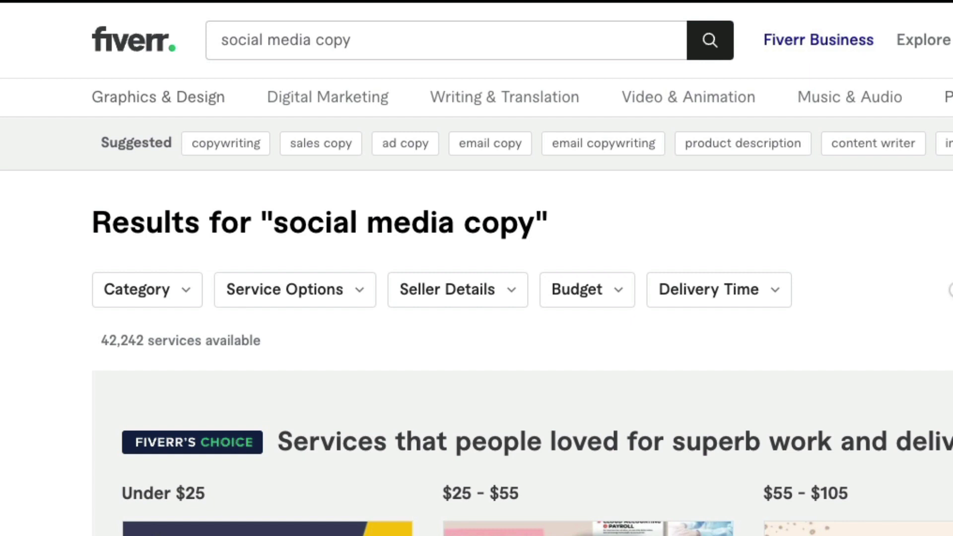
{"action": "scroll", "coordinate": [476, 298], "scroll_direction": "down", "scroll_amount": 5}
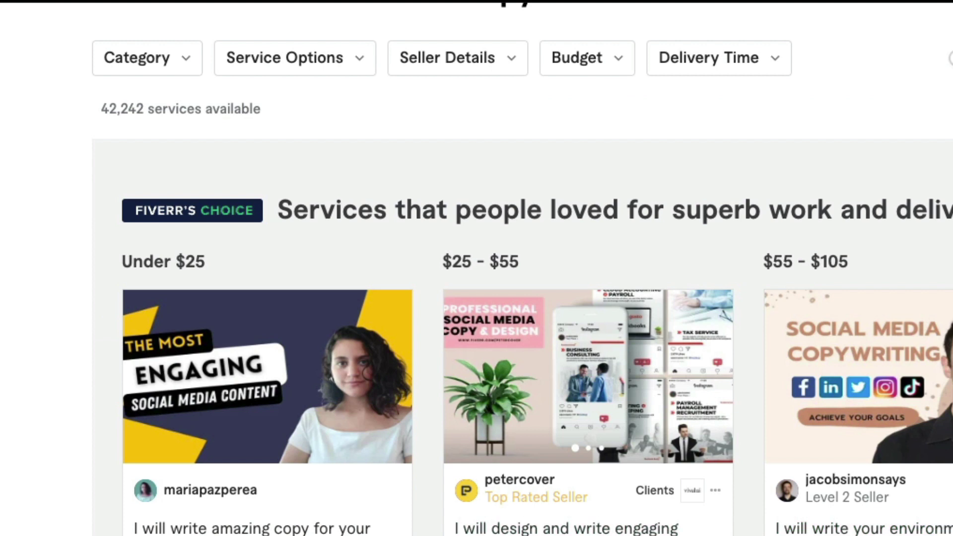
{"action": "scroll", "coordinate": [477, 268], "scroll_direction": "up", "scroll_amount": 1}
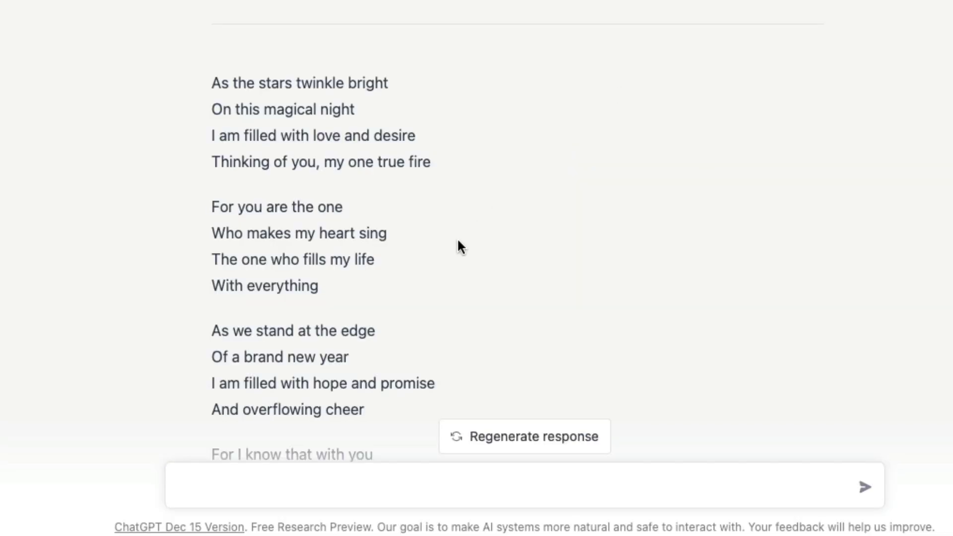
Switch to ChatGPT and ask "Write 5 twitter tweets for a company "Ball Inc" that sells cricket balls on the occasion of Valentines' day"
{"action": "scroll", "coordinate": [457, 237], "scroll_direction": "down", "scroll_amount": 10}
{"action": "left_click", "coordinate": [297, 487]}
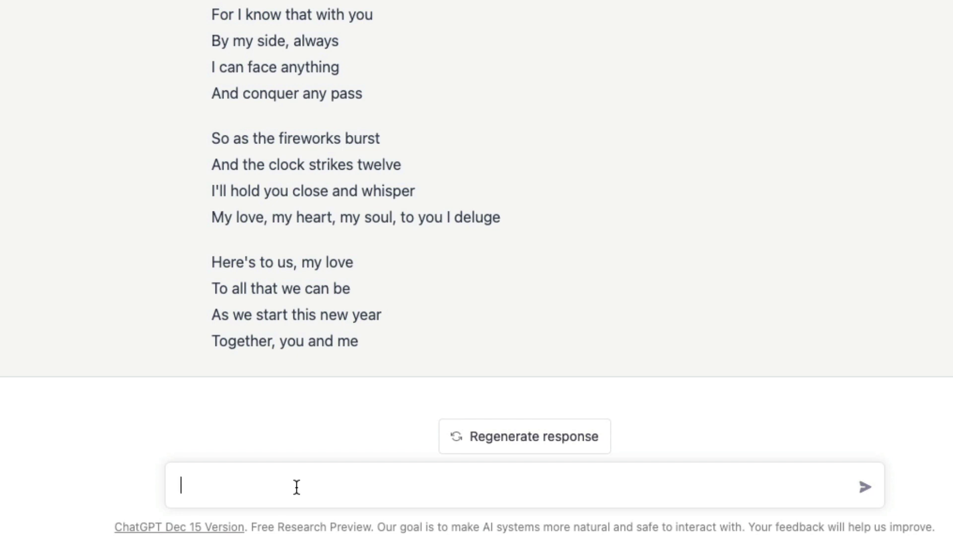
{"action": "type", "text": "Write 5 twitter pos"}
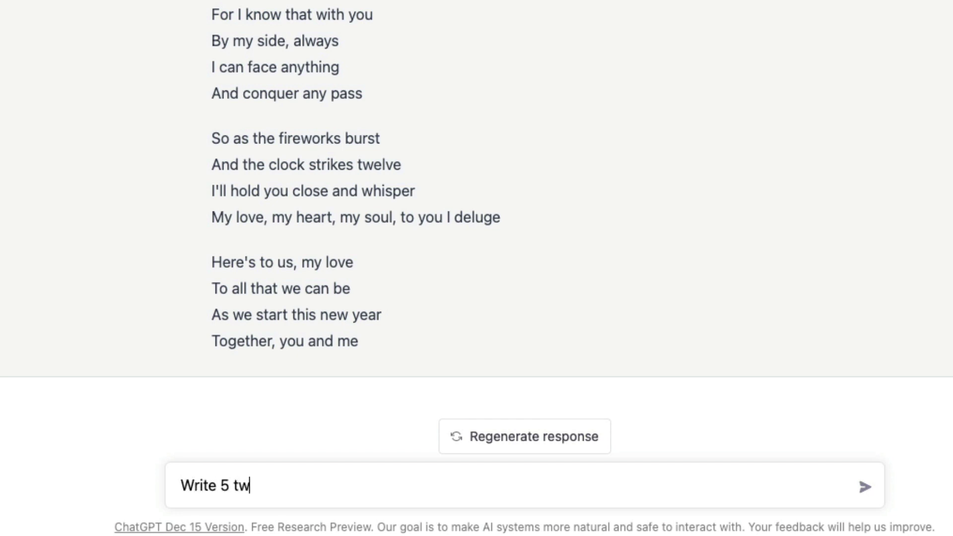
{"action": "key", "text": "BackSpace"}
{"action": "key", "text": "BackSpace"}
{"action": "key", "text": "BackSpace"}
{"action": "type", "text": "tweets idea"}
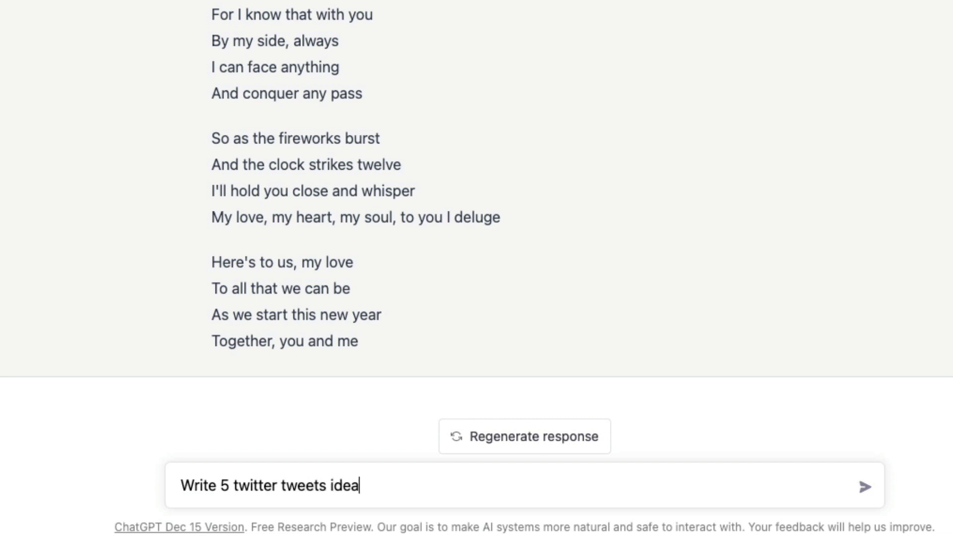
{"action": "key", "text": "BackSpace"}
{"action": "key", "text": "BackSpace"}
{"action": "key", "text": "BackSpace"}
{"action": "key", "text": "BackSpace"}
{"action": "key", "text": "BackSpace"}
{"action": "type", "text": "for a company \""}
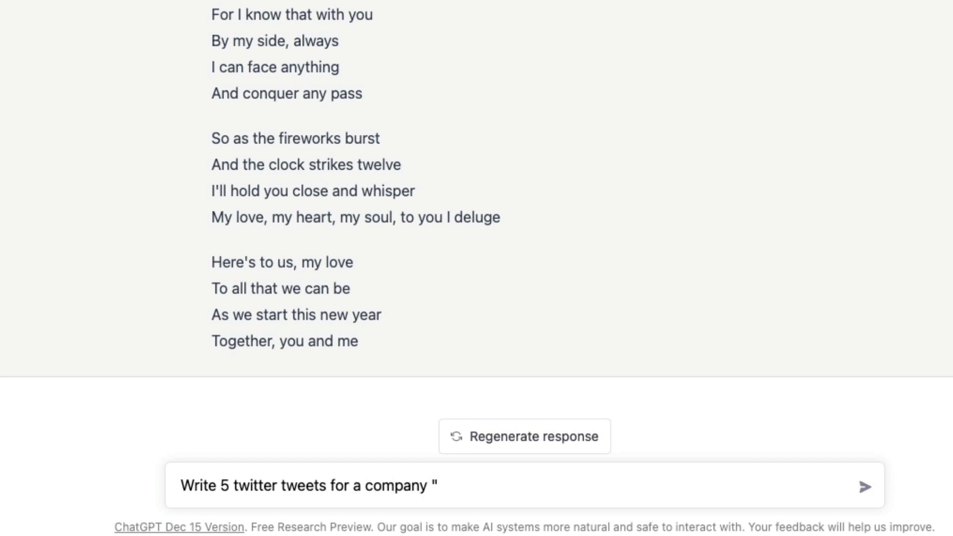
{"action": "type", "text": "Ball In tha"}
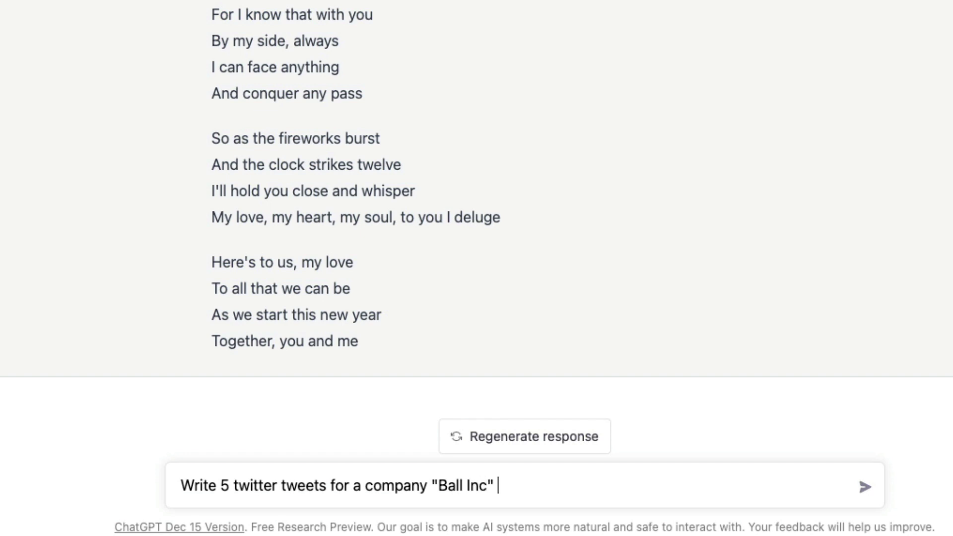
{"action": "key", "text": "BackSpace"}
{"action": "key", "text": "BackSpace"}
{"action": "key", "text": "BackSpace"}
{"action": "type", "text": "that sells"}
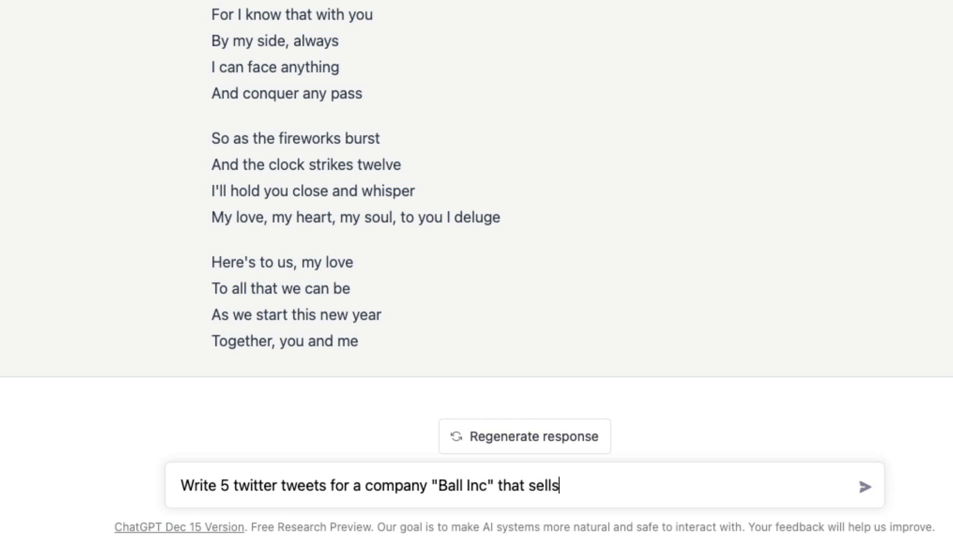
{"action": "type", "text": " cricket balls du"}
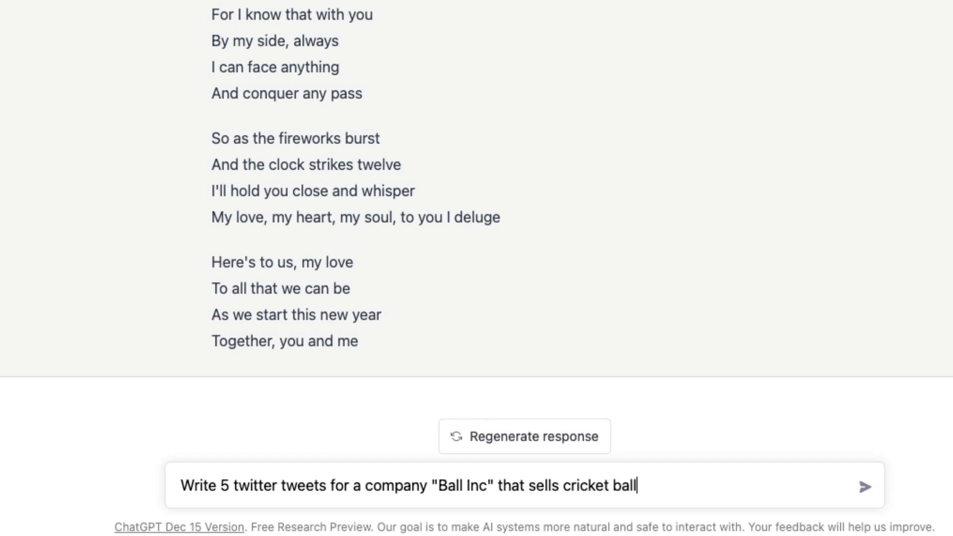
{"action": "key", "text": "BackSpace"}
{"action": "key", "text": "BackSpace"}
{"action": "type", "text": "on the occasion"}
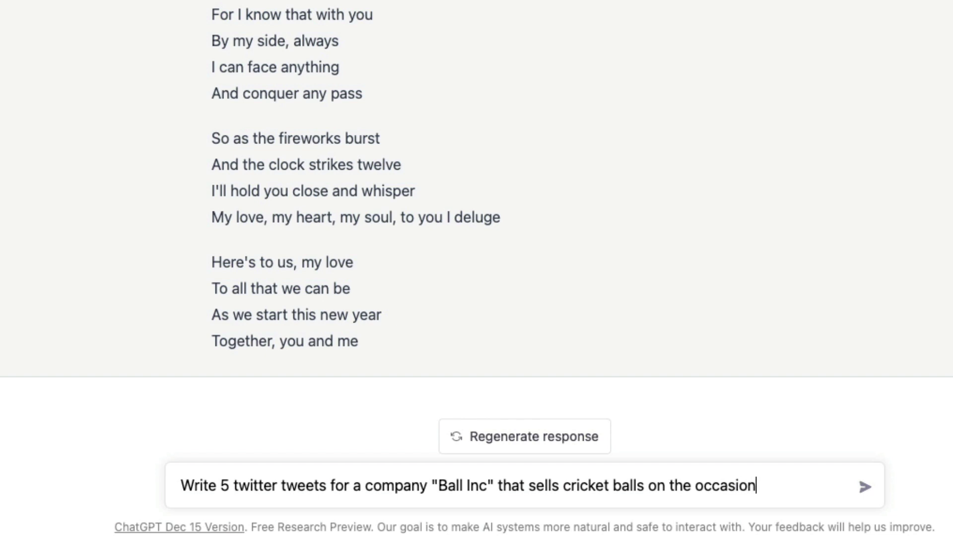
{"action": "type", "text": " of Valentines's"}
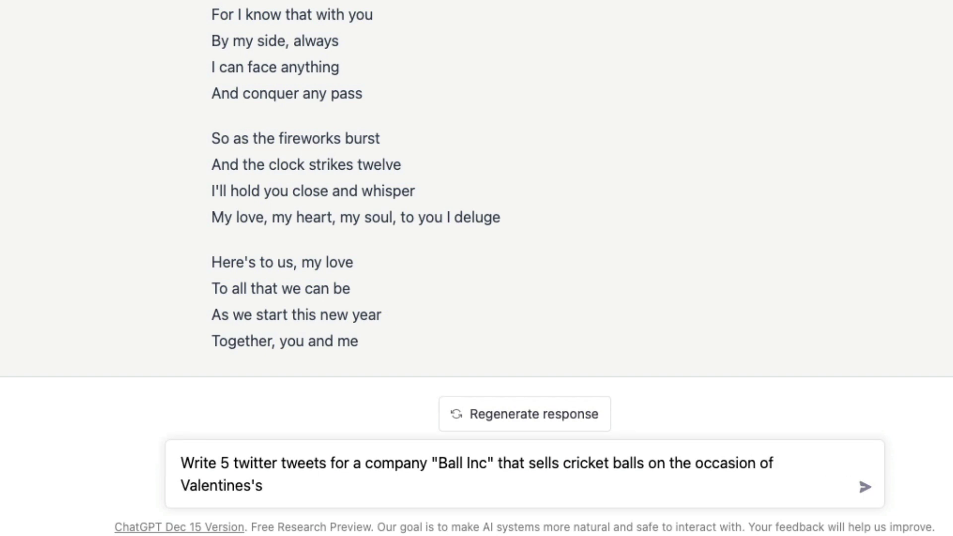
{"action": "key", "text": "BackSpace"}
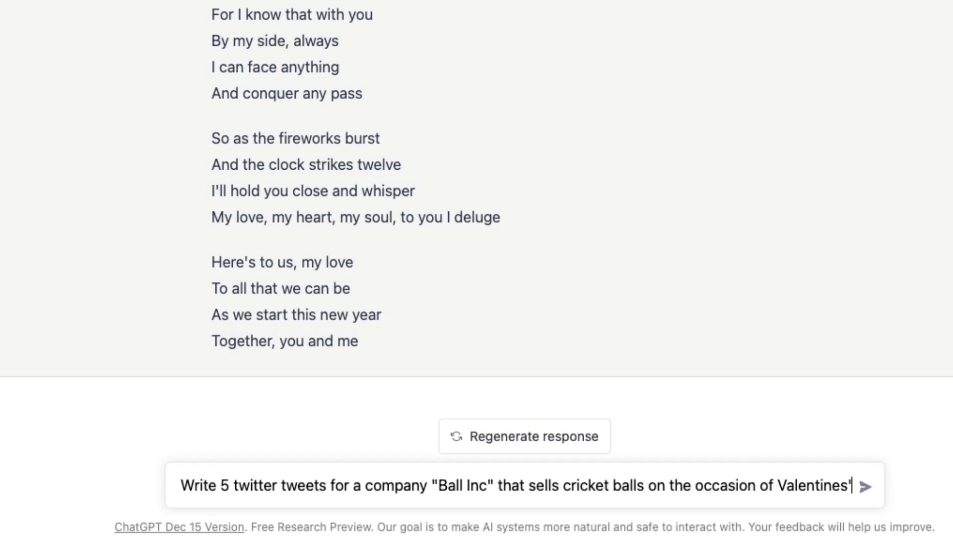
{"action": "type", "text": "day"}
{"action": "key", "text": "Return"}
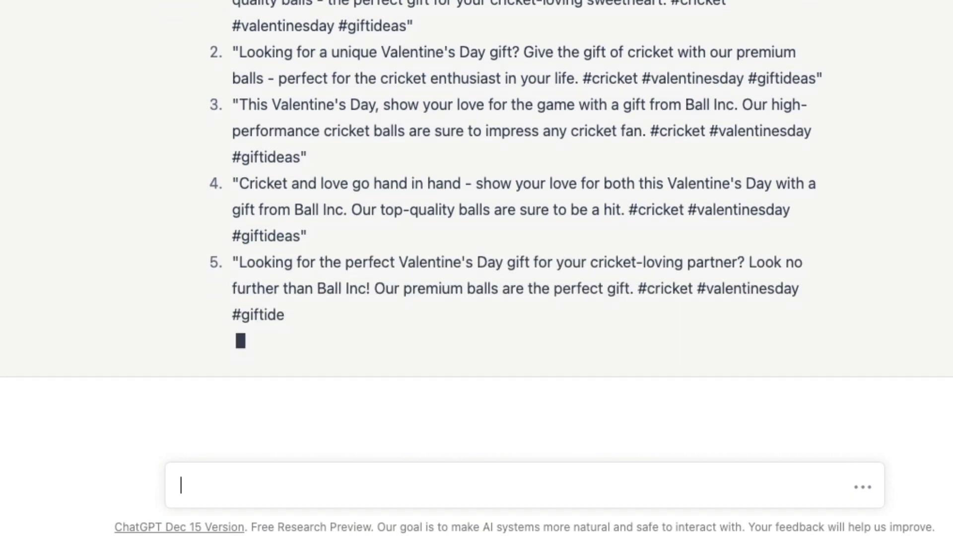
Ask ChatGPT "Can you make them funny?" about the five tweets
{"action": "type", "text": "Can you"}
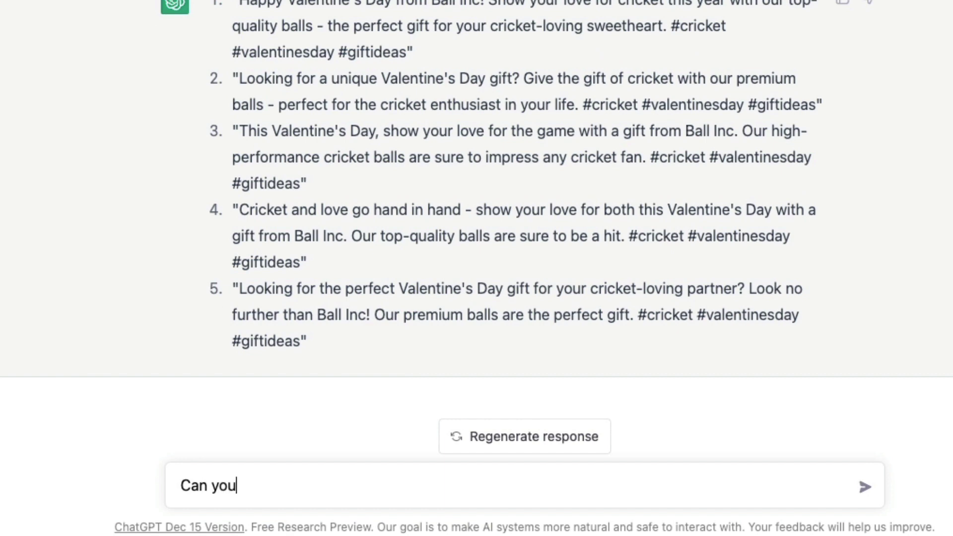
{"action": "type", "text": " make them funny?"}
{"action": "key", "text": "Return"}
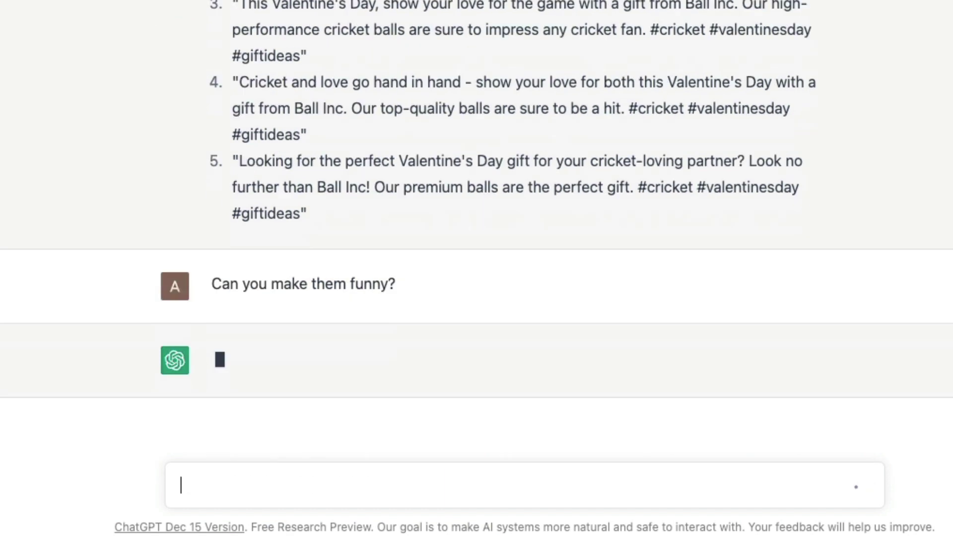